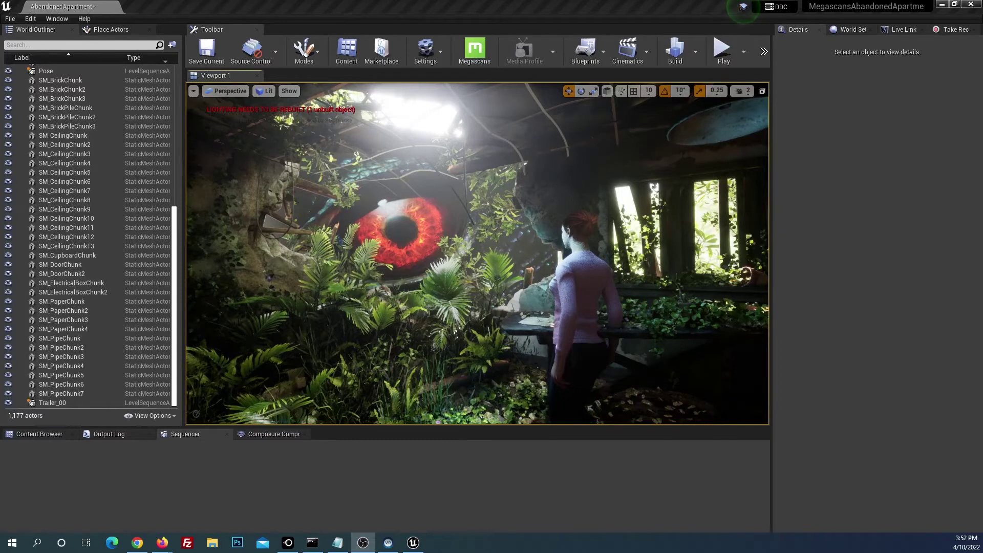
# Bring the Unreal editor with the abandoned apartment level back to the front.
pyautogui.click(743, 7)
pyautogui.click(743, 7)
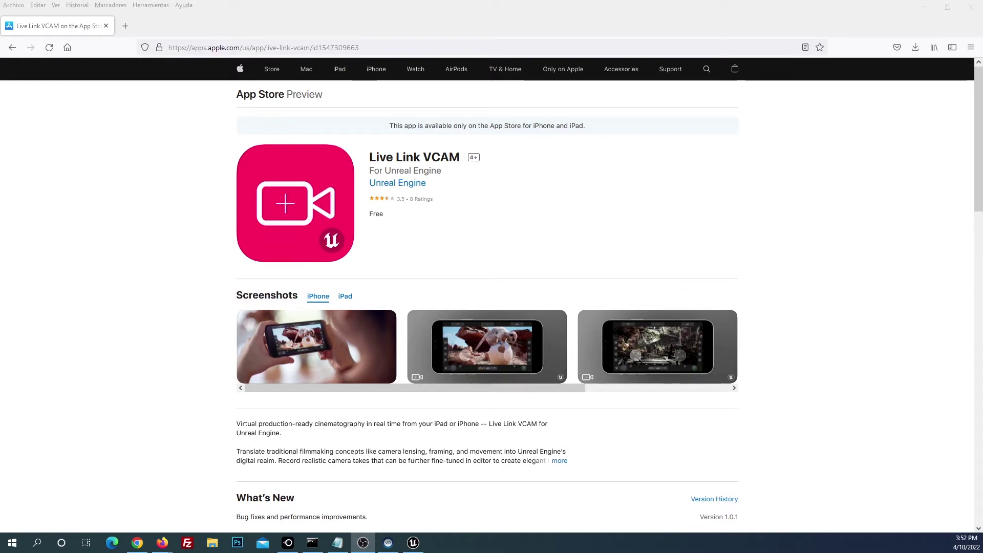
pyautogui.click(413, 542)
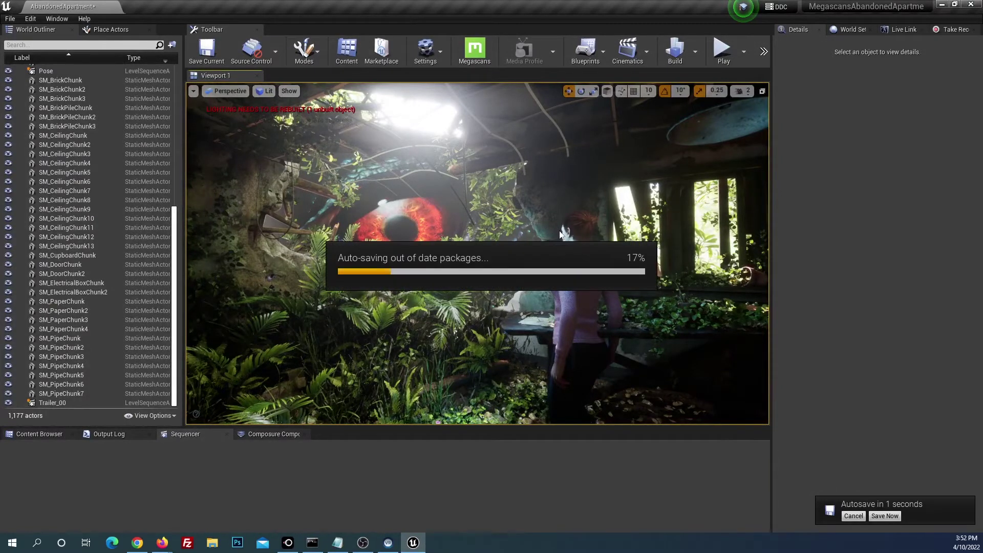
# Fly the view toward the giant eye, select the eye plane, then deselect it.
pyautogui.moveTo(558, 234)
pyautogui.mouseDown(button='right')
pyautogui.moveTo(461, 234)
pyautogui.moveTo(497, 226)
pyautogui.mouseUp(button='right')
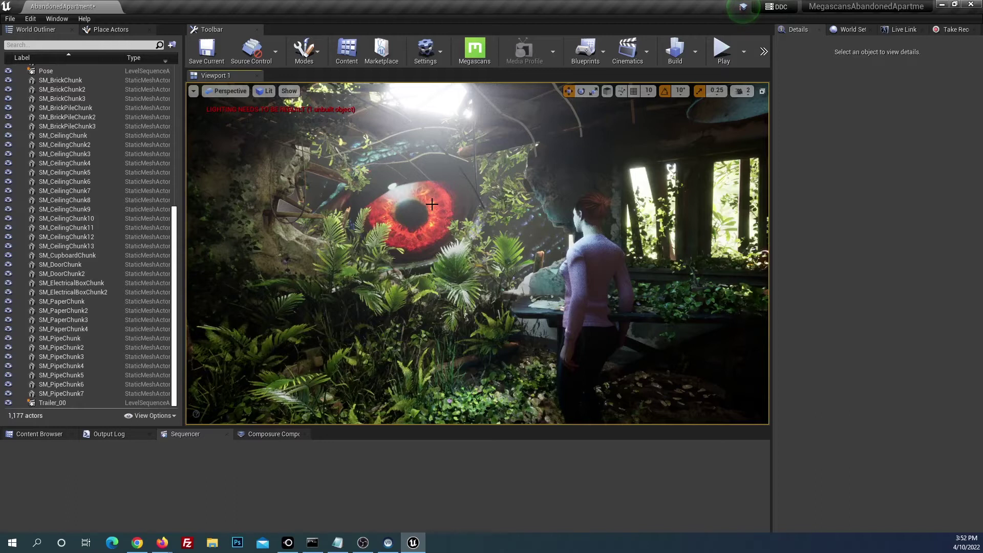
pyautogui.click(431, 204)
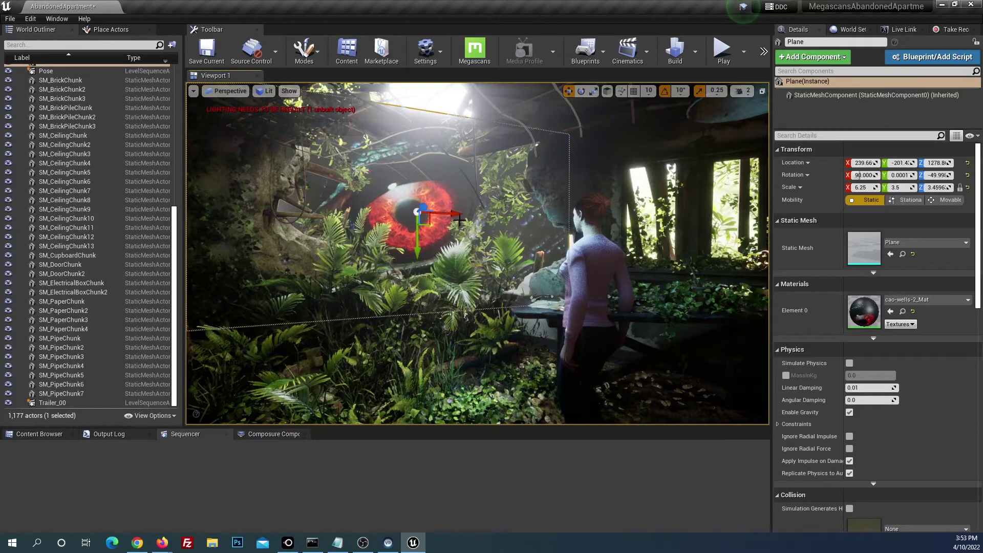
pyautogui.press('Escape')
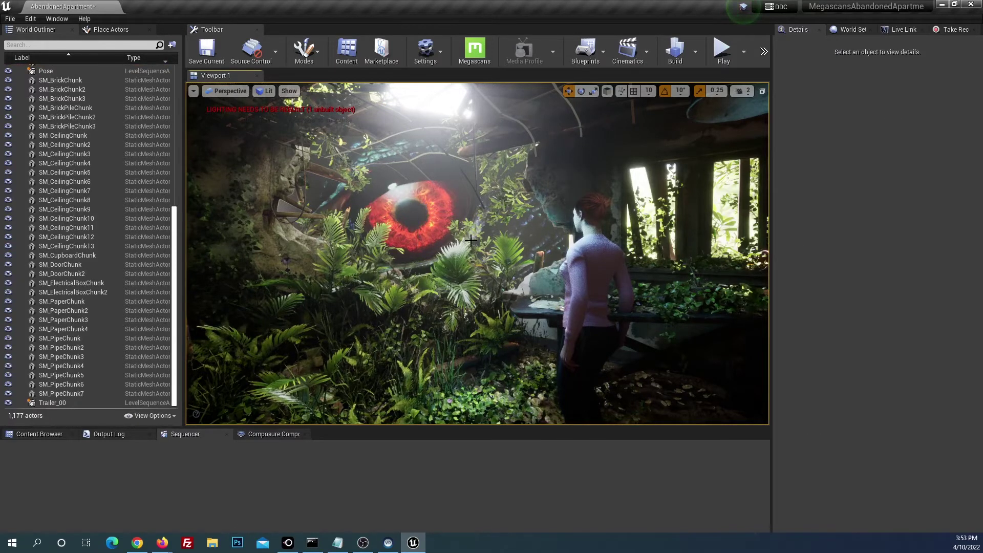
# Search the Plugins list for 'virtual', 'remotes' and 'livelink', verify each is enabled, then close it.
pyautogui.click(435, 63)
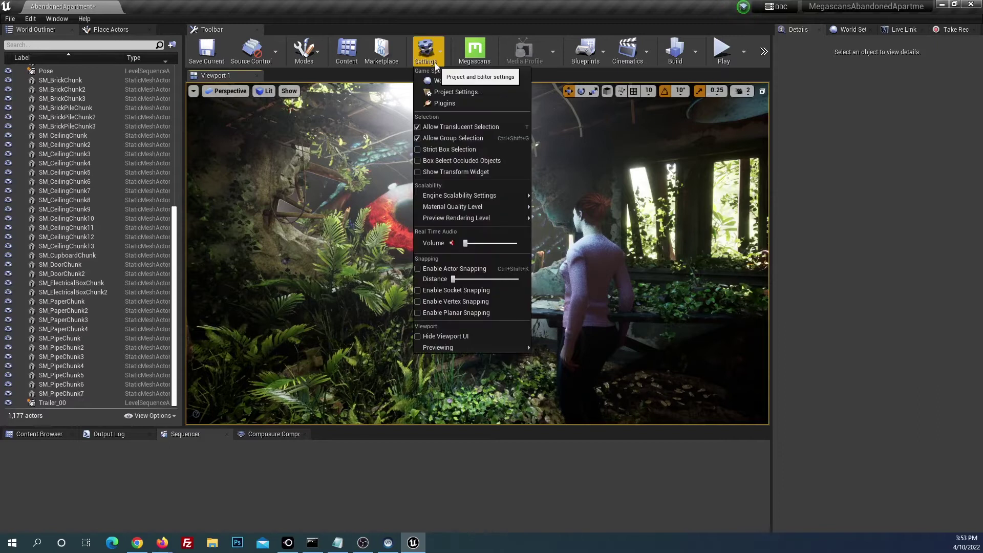
pyautogui.click(444, 103)
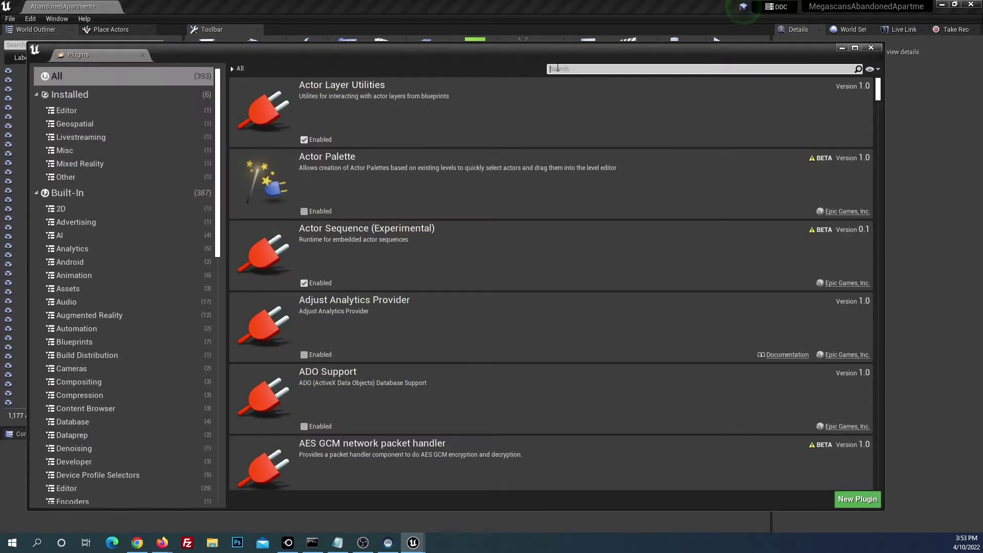
pyautogui.write('vir')
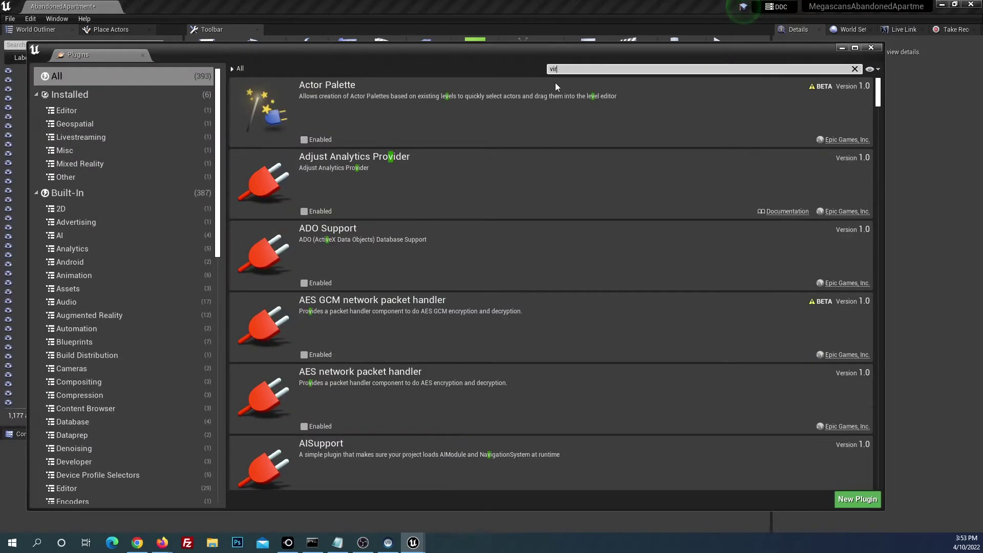
pyautogui.write('tualc')
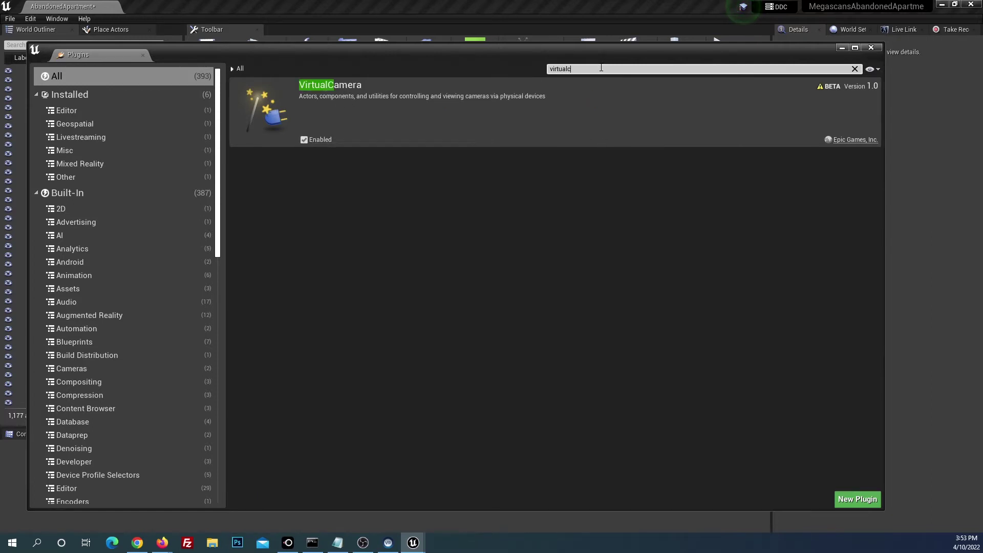
pyautogui.write('re')
pyautogui.write('motes')
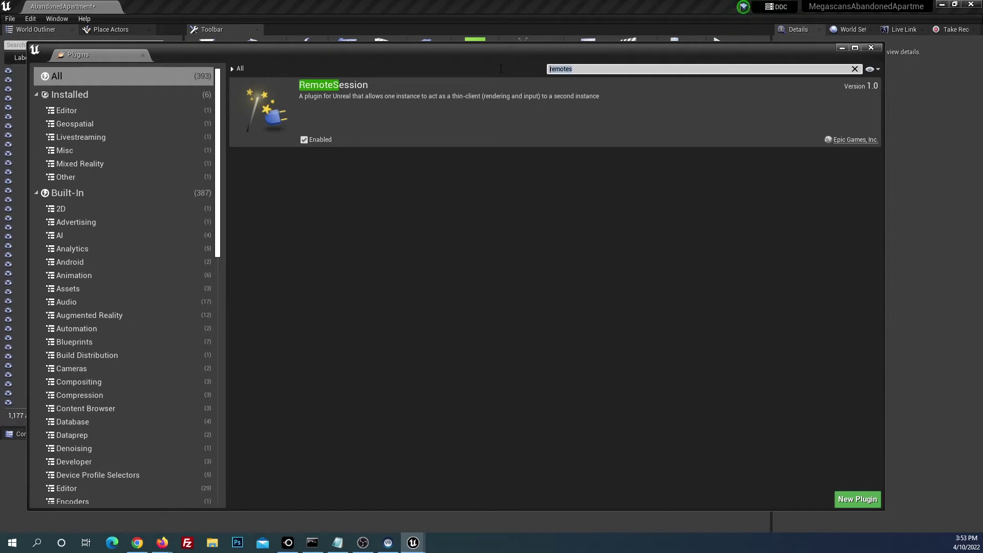
pyautogui.write('li')
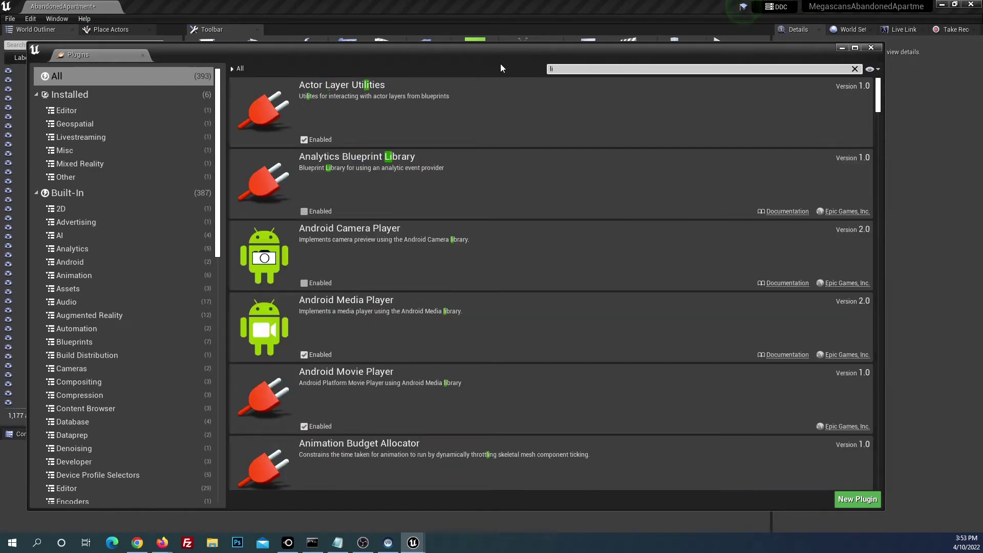
pyautogui.write('velink')
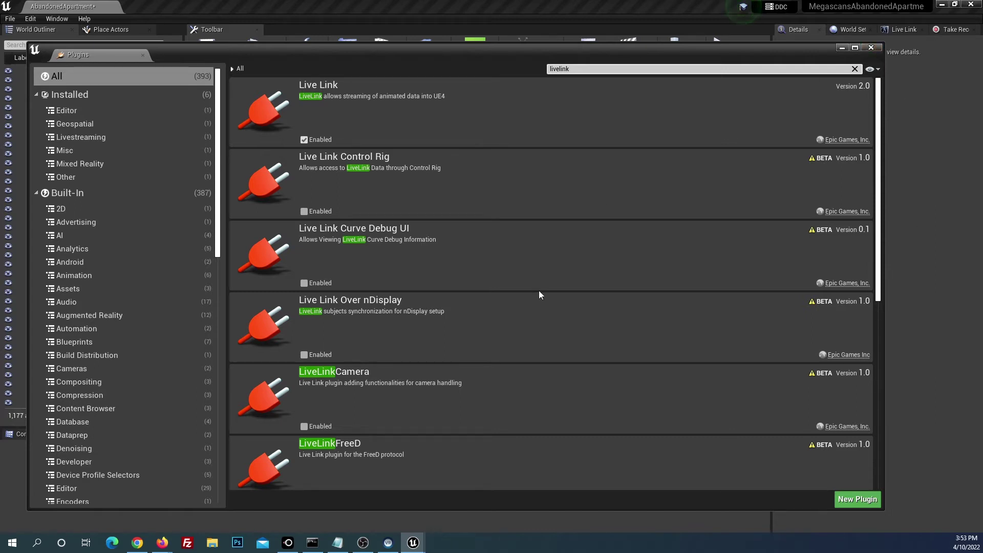
pyautogui.click(872, 47)
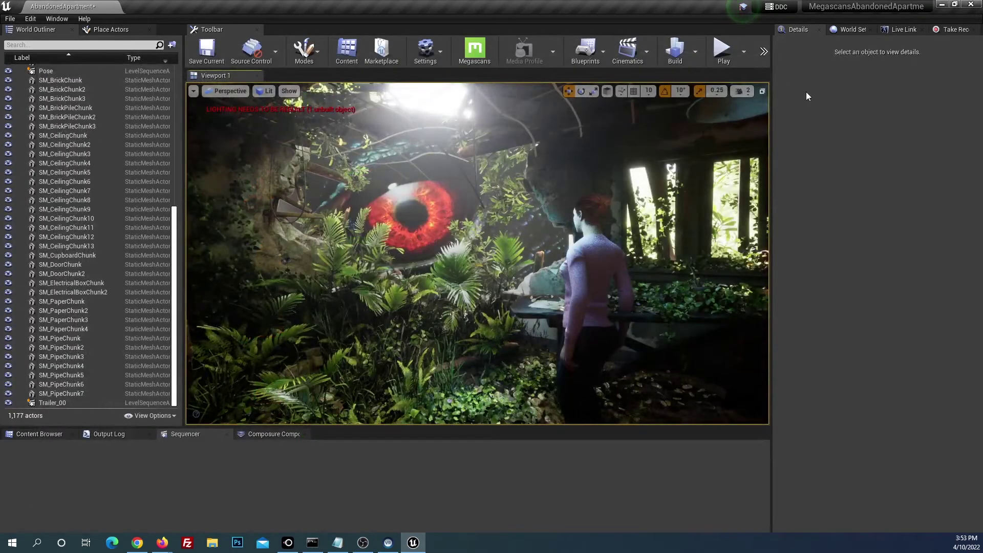
# Open Project Settings and move its window up and to the right.
pyautogui.click(426, 65)
pyautogui.click(442, 97)
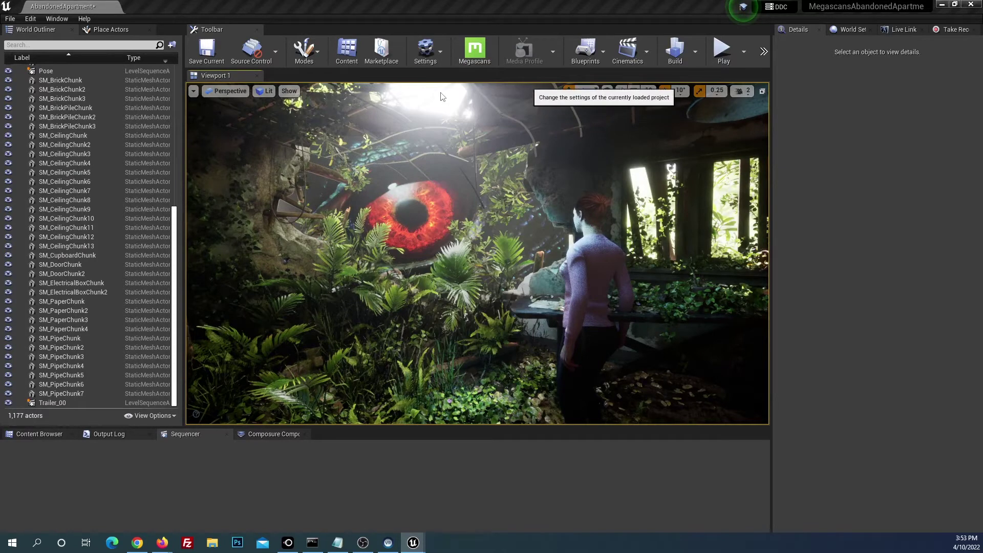
pyautogui.moveTo(473, 89); pyautogui.dragTo(517, 70)
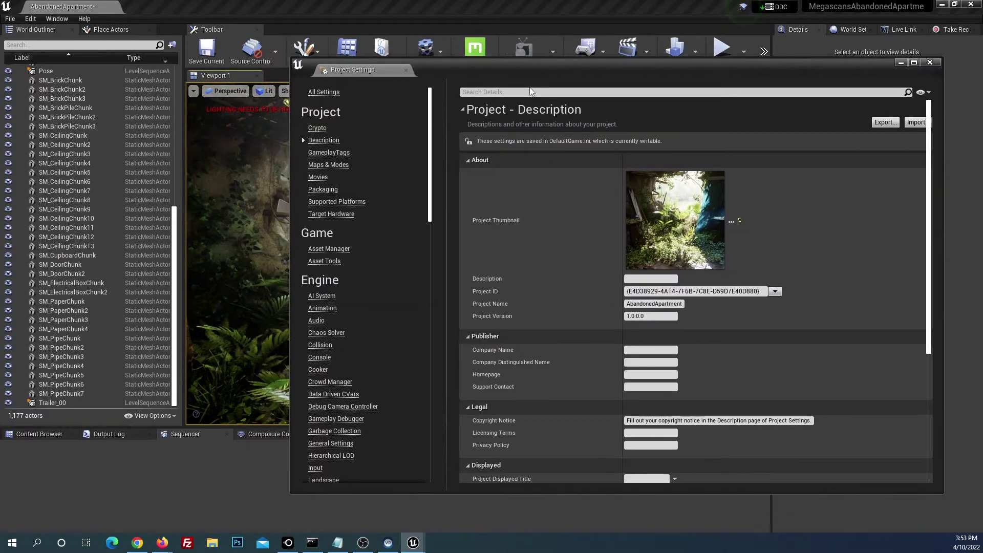
# Filter settings by 'frame buff' and keep Frame Buffer Pixel Format at 8bit RGBA.
pyautogui.click(530, 92)
pyautogui.write('frame')
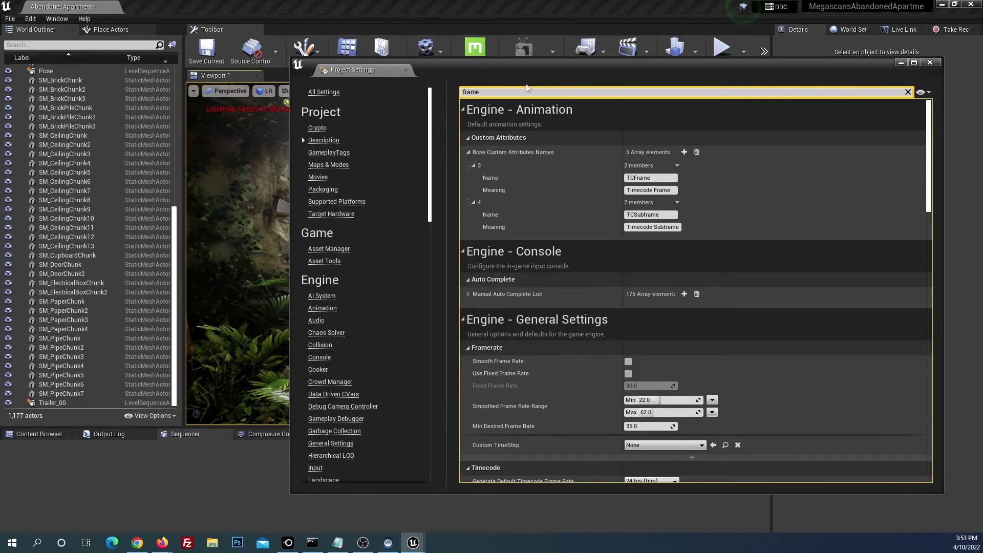
pyautogui.write(' buff')
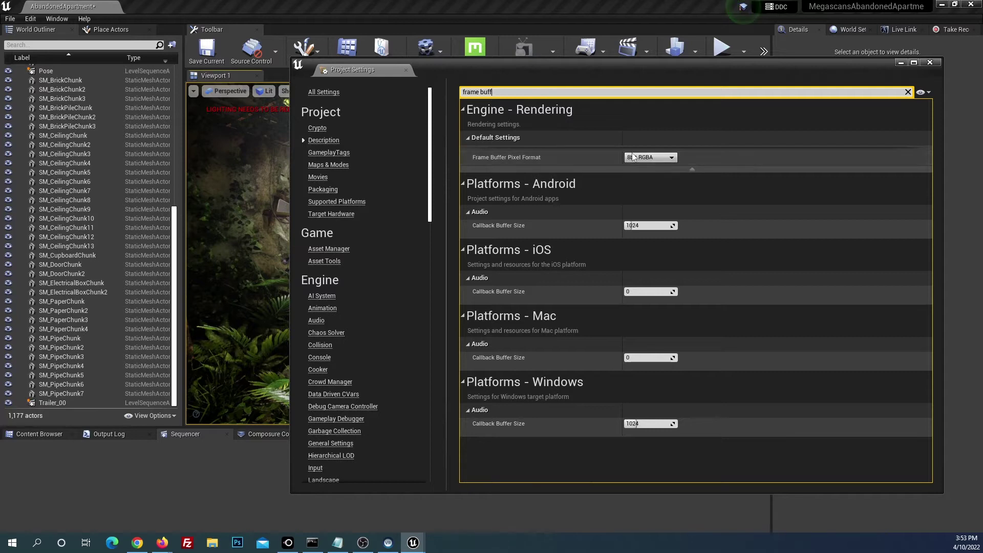
pyautogui.click(652, 157)
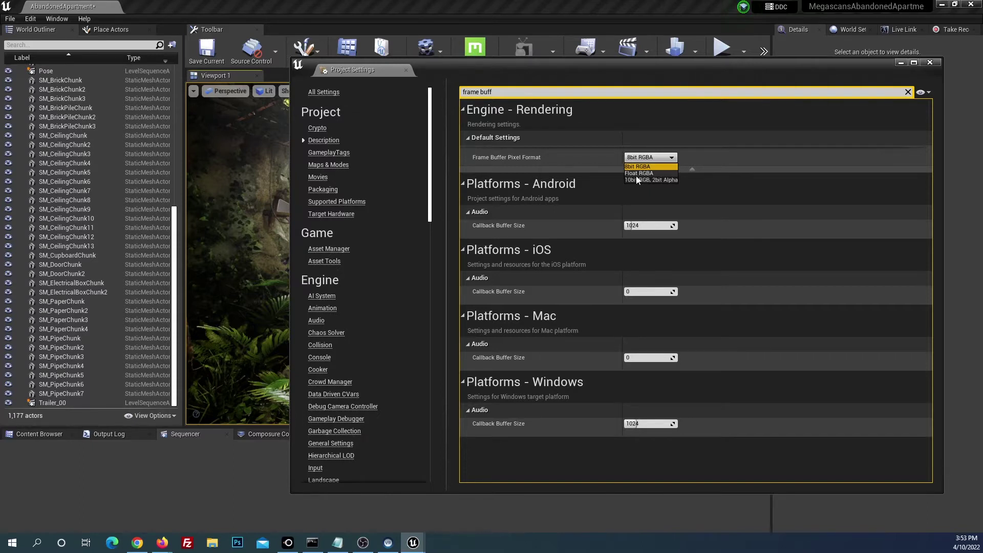
pyautogui.click(666, 163)
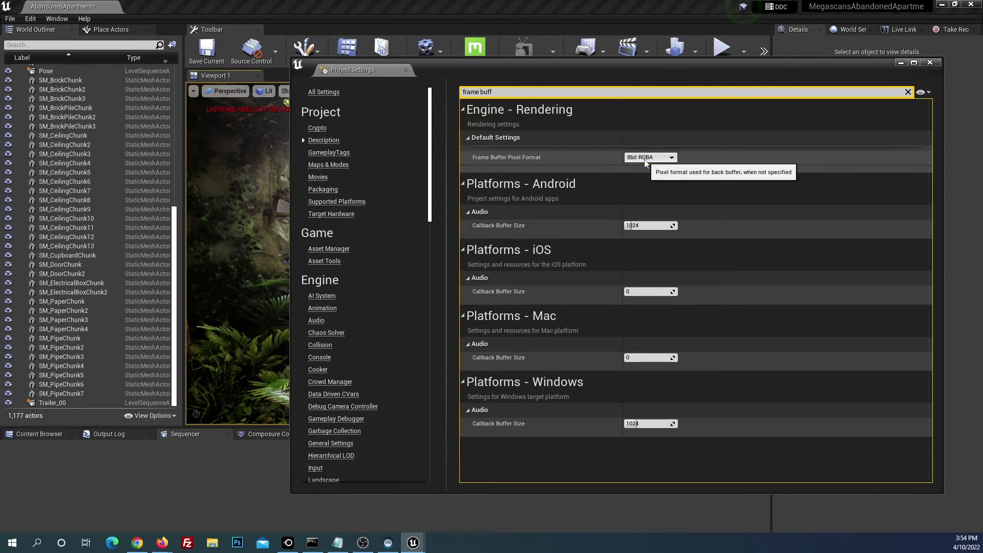
pyautogui.moveTo(431, 207); pyautogui.dragTo(451, 471)
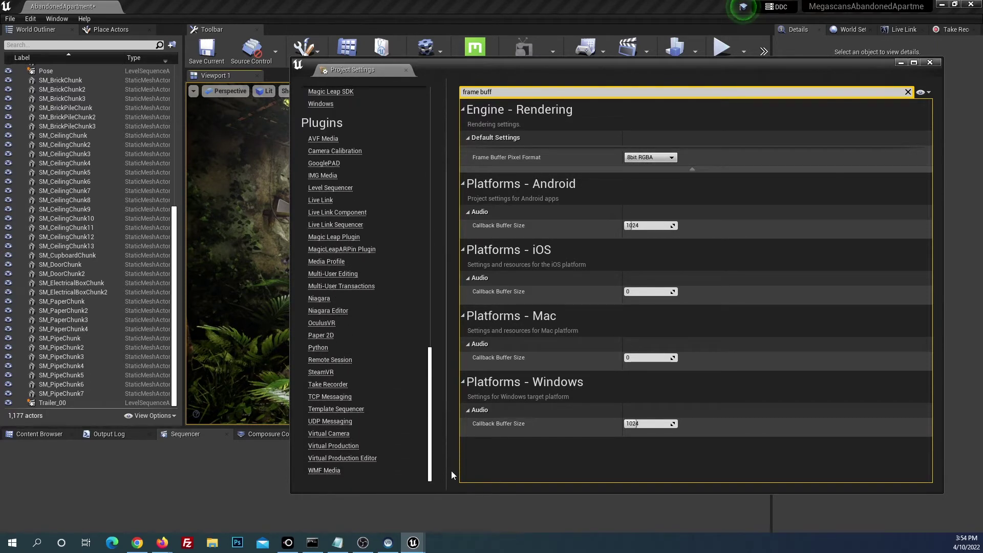
# In UDP Messaging settings, collapse advanced Transport rows and keep Unicast Endpoint at 192.168.1.14:0.
pyautogui.click(330, 423)
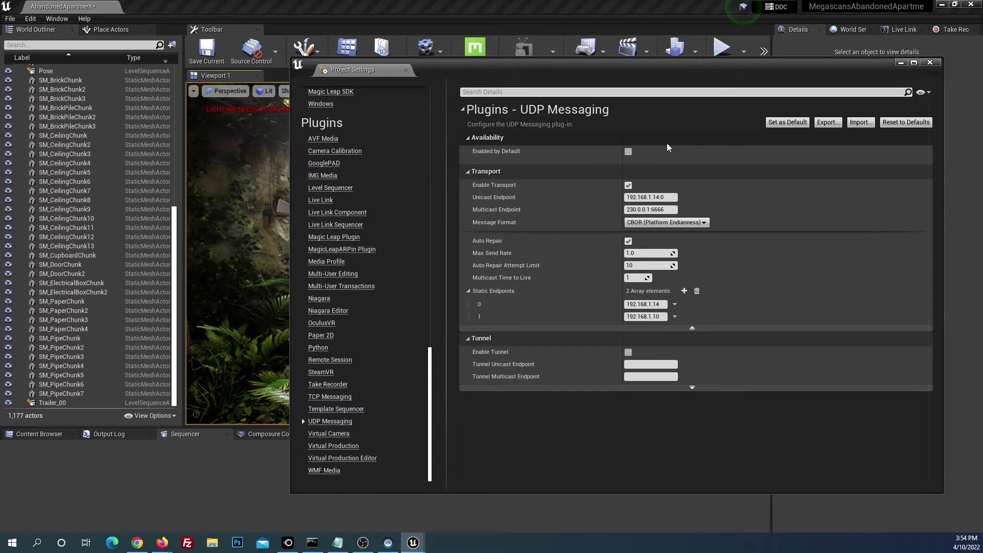
pyautogui.click(692, 329)
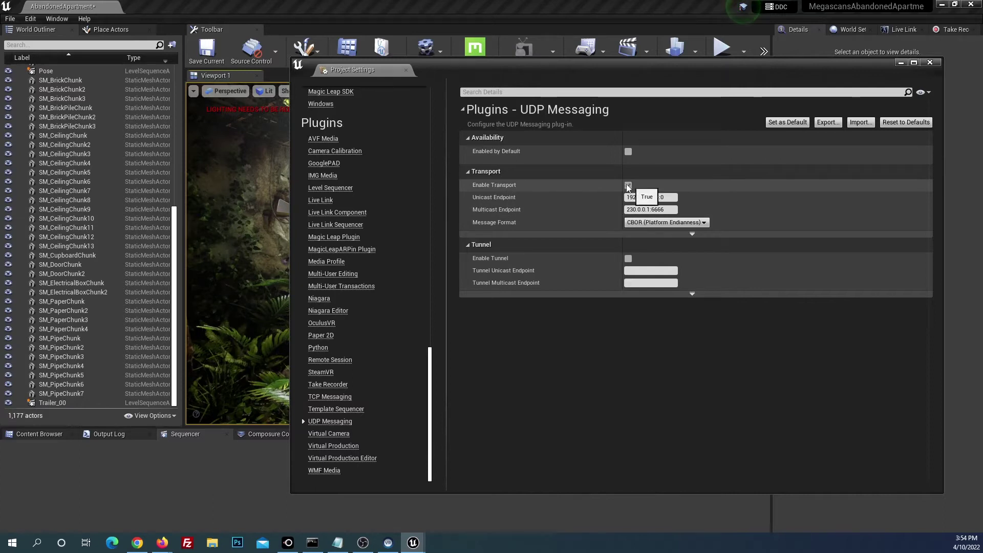
pyautogui.moveTo(485, 201)
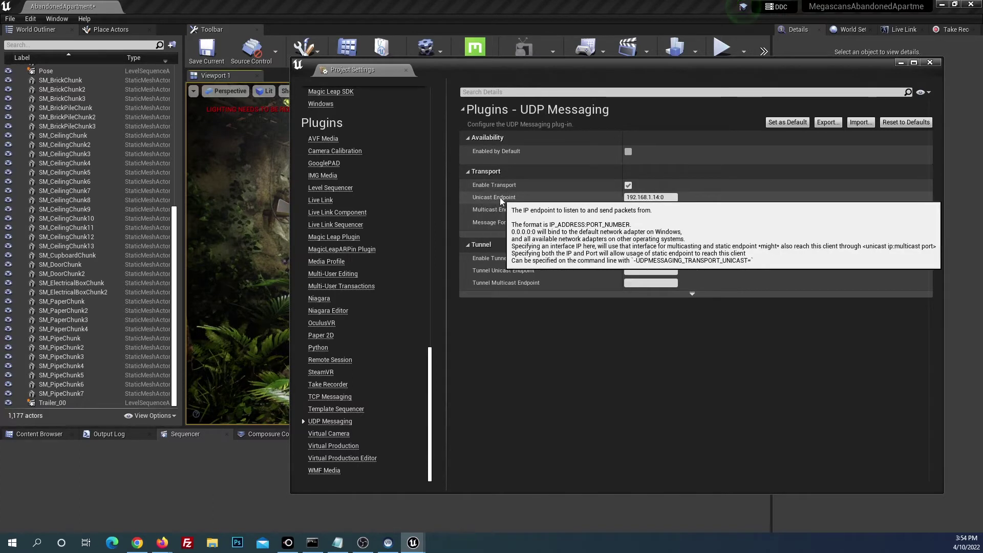
pyautogui.click(672, 198)
pyautogui.moveTo(484, 200)
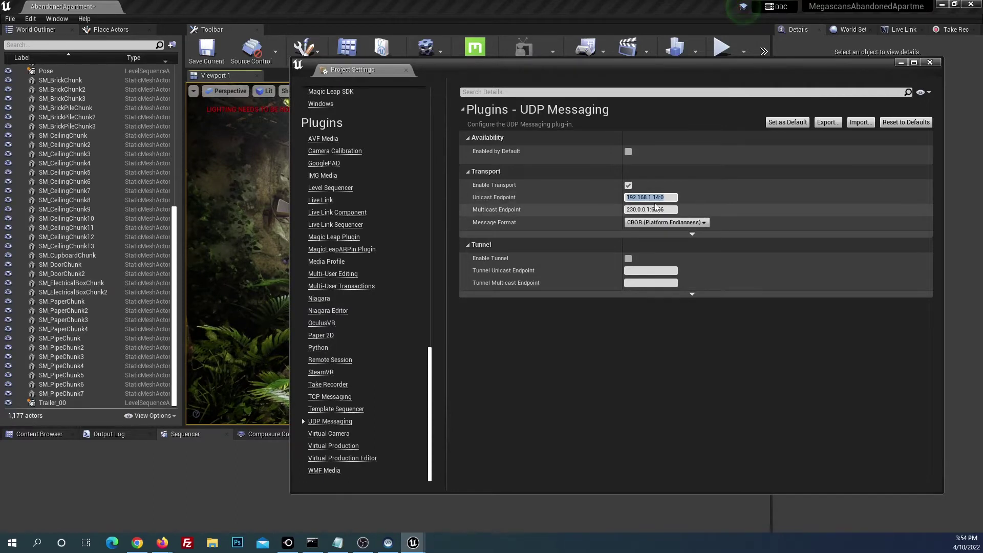
pyautogui.press('Return')
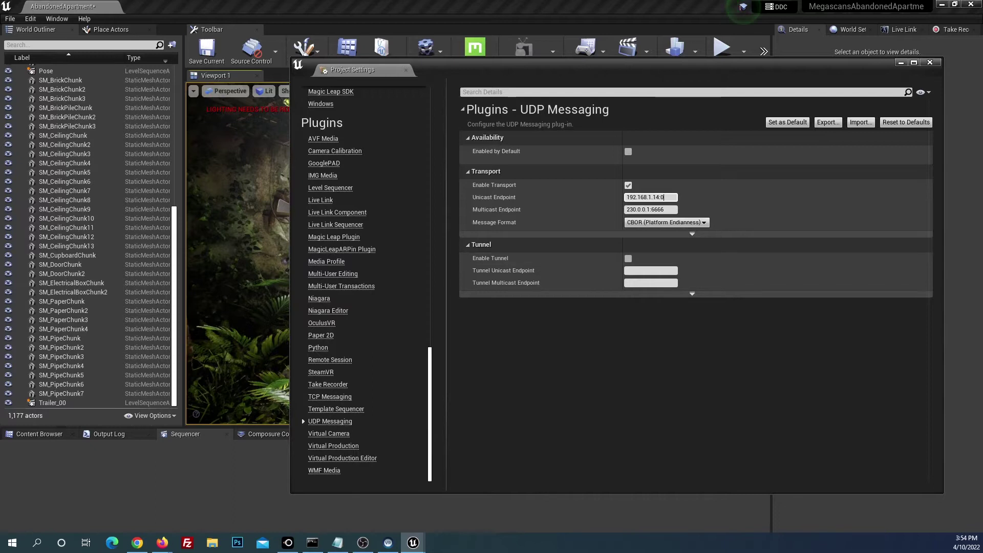
pyautogui.hotkey('alt', 'Tab')
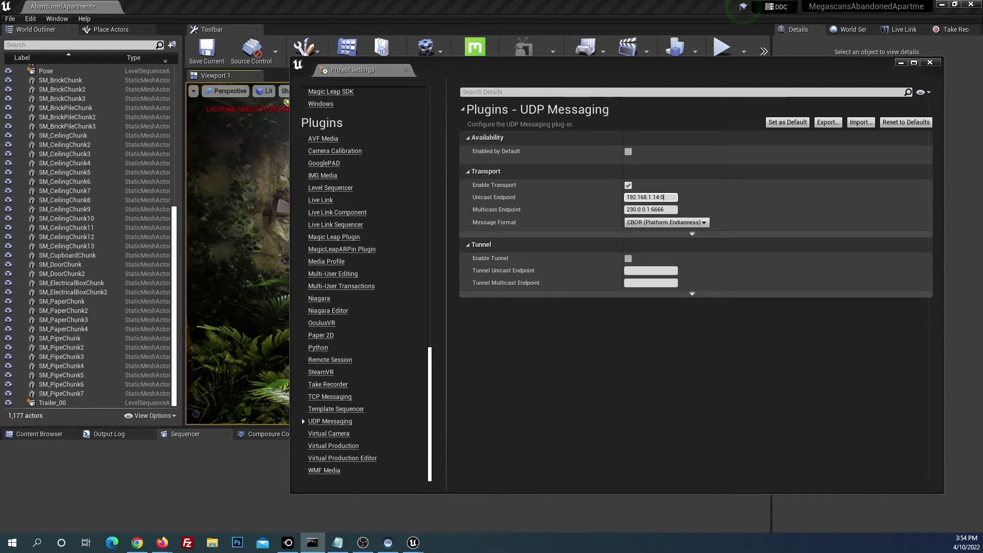
# Launch Command Prompt from the Start menu search for 'cmd'.
pyautogui.click(15, 542)
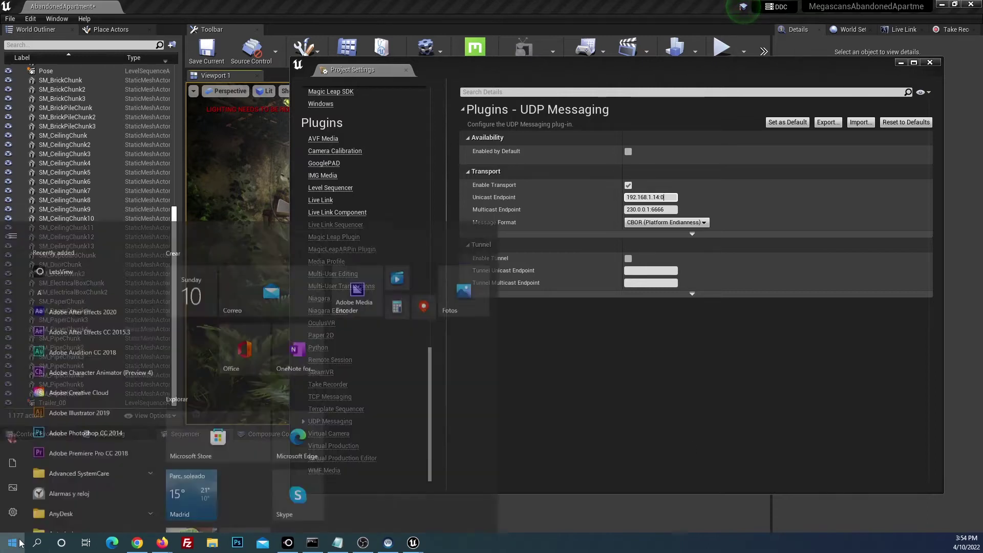
pyautogui.write('cmd')
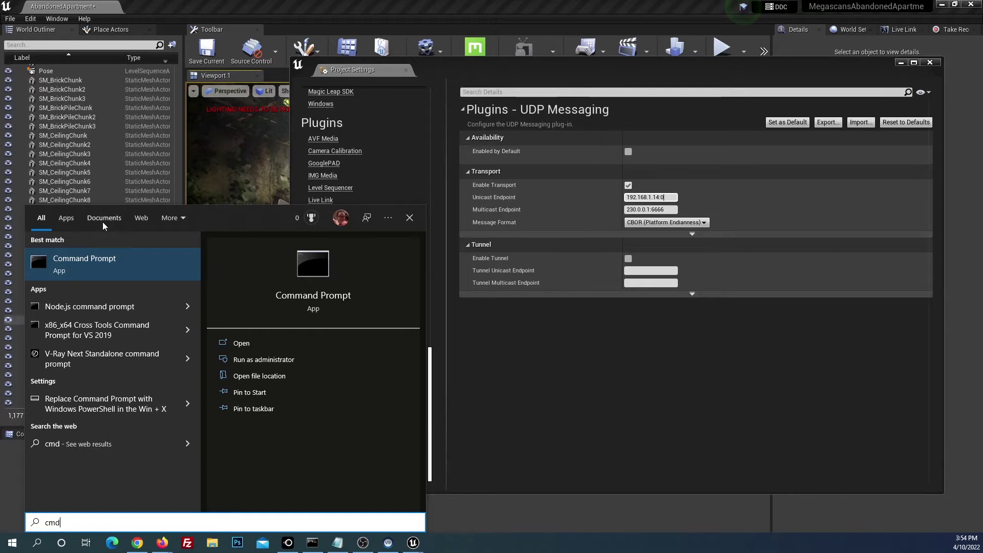
pyautogui.click(82, 259)
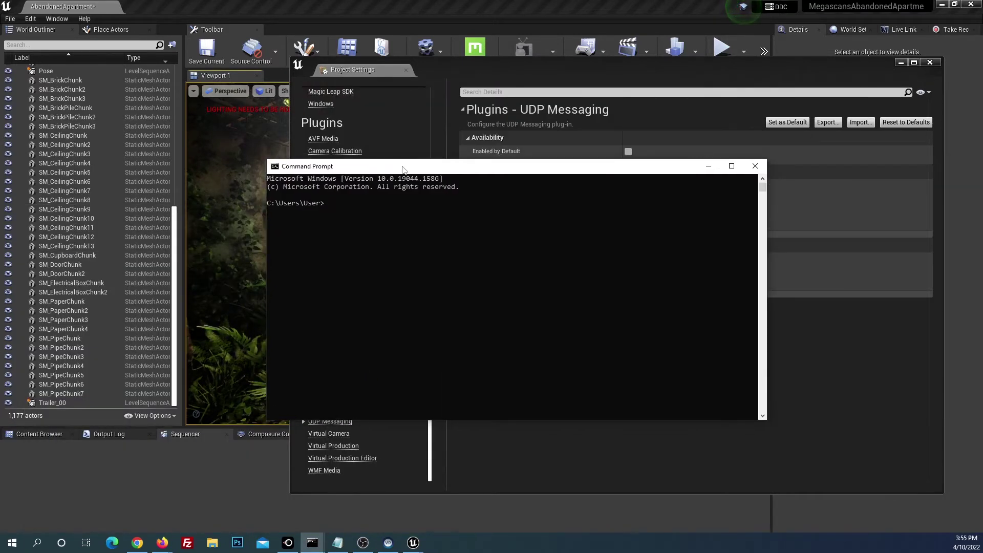
# Run ipconfig and select the Wi-Fi IPv4 address 192.168.1.14.
pyautogui.write('ipconfig')
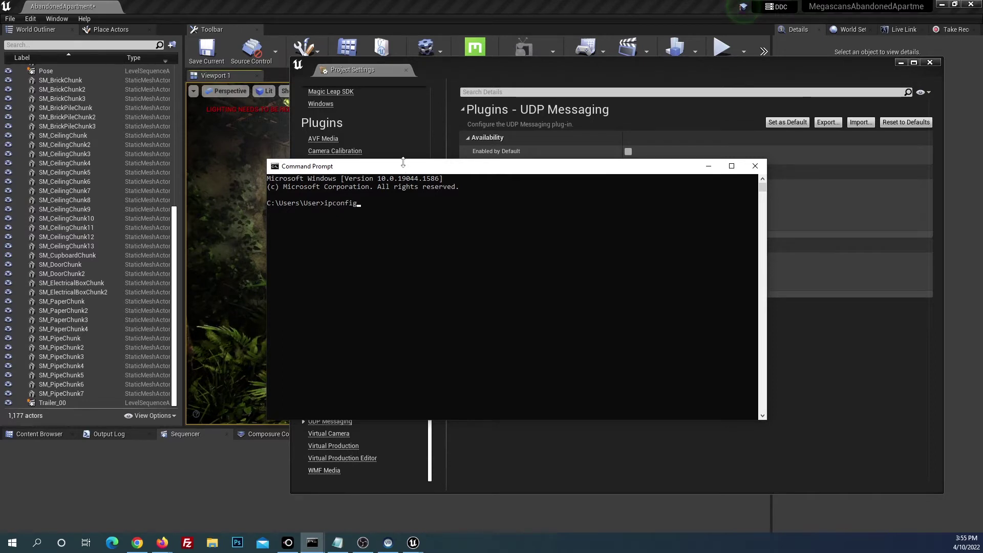
pyautogui.press('Return')
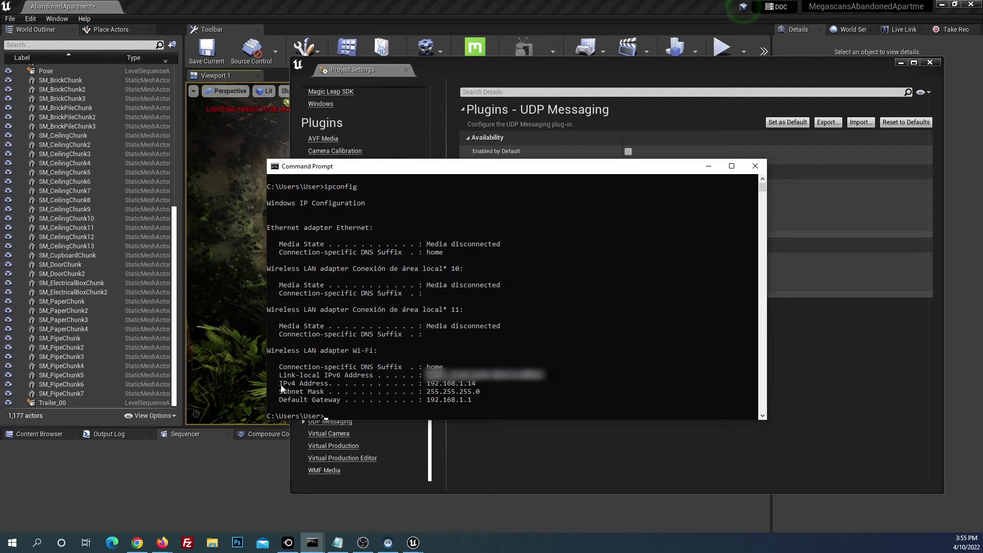
pyautogui.moveTo(426, 384); pyautogui.dragTo(475, 385)
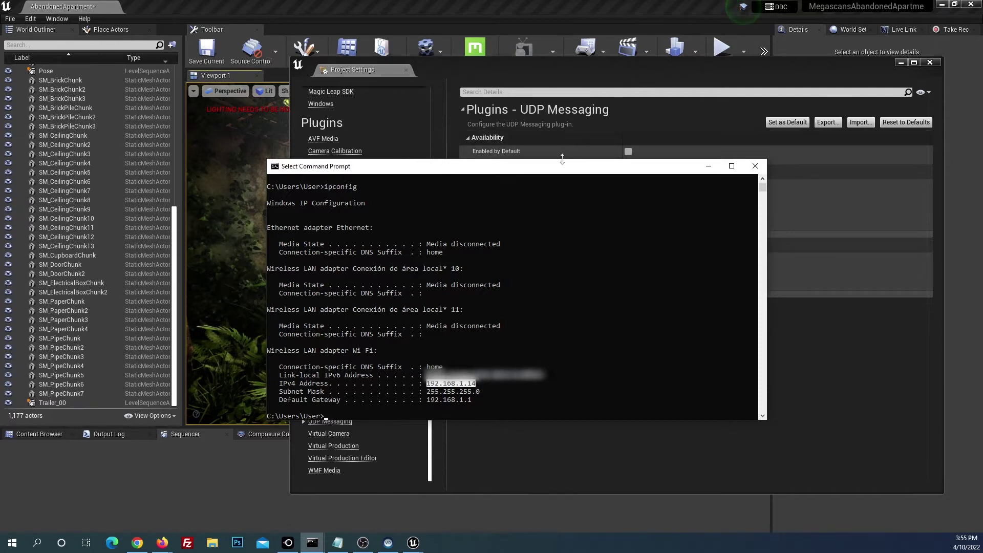
pyautogui.moveTo(563, 166); pyautogui.dragTo(535, 271)
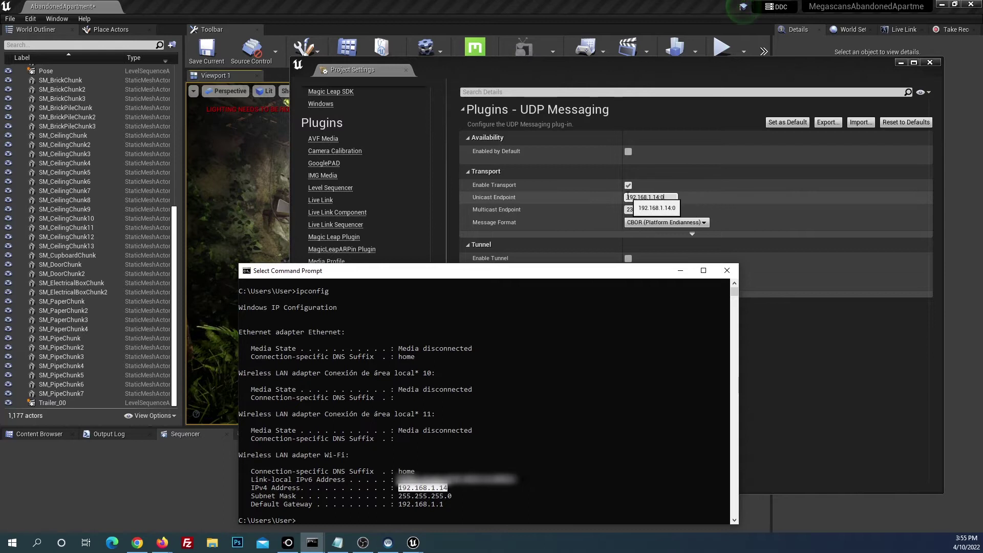
# Expand advanced Transport options and reset Static Endpoints to a single empty element.
pyautogui.click(681, 270)
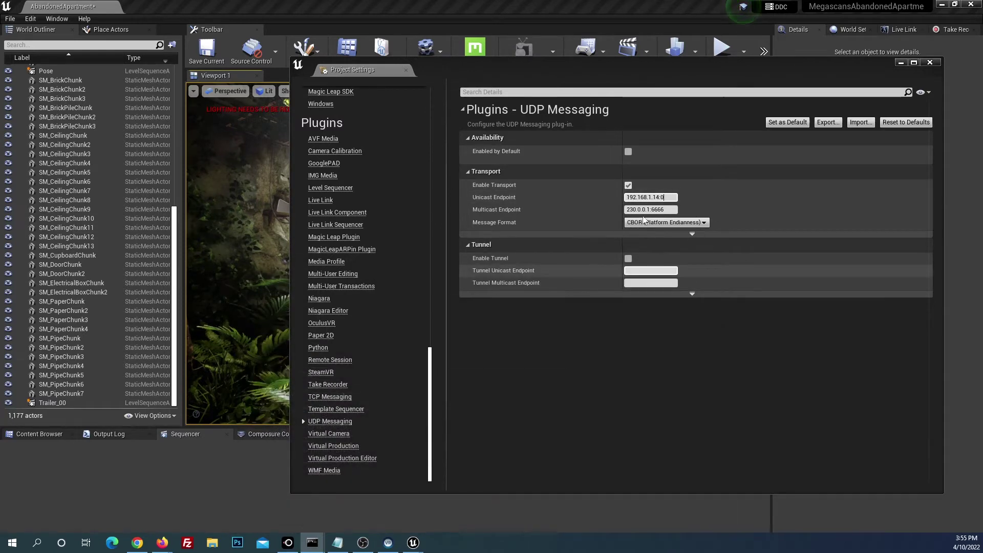
pyautogui.click(692, 235)
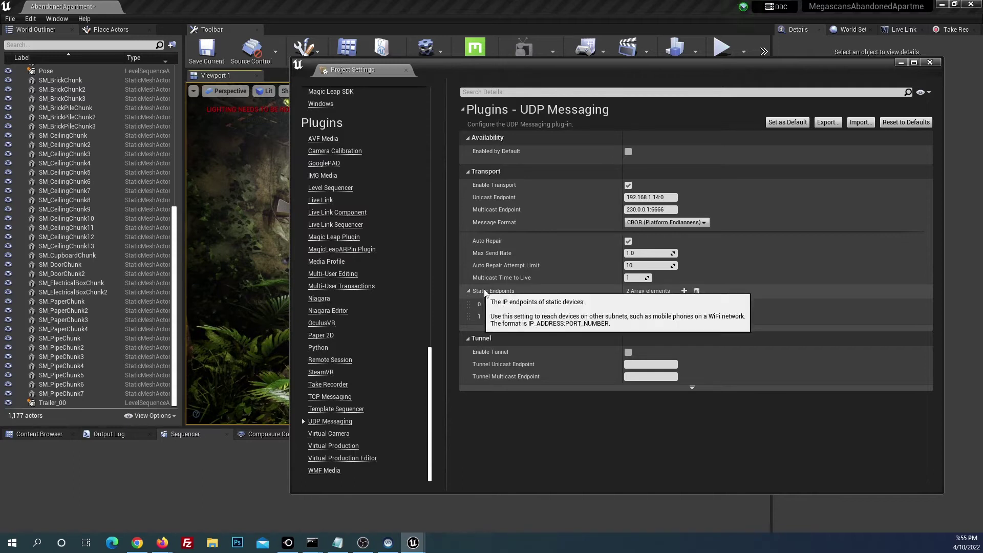
pyautogui.moveTo(513, 294)
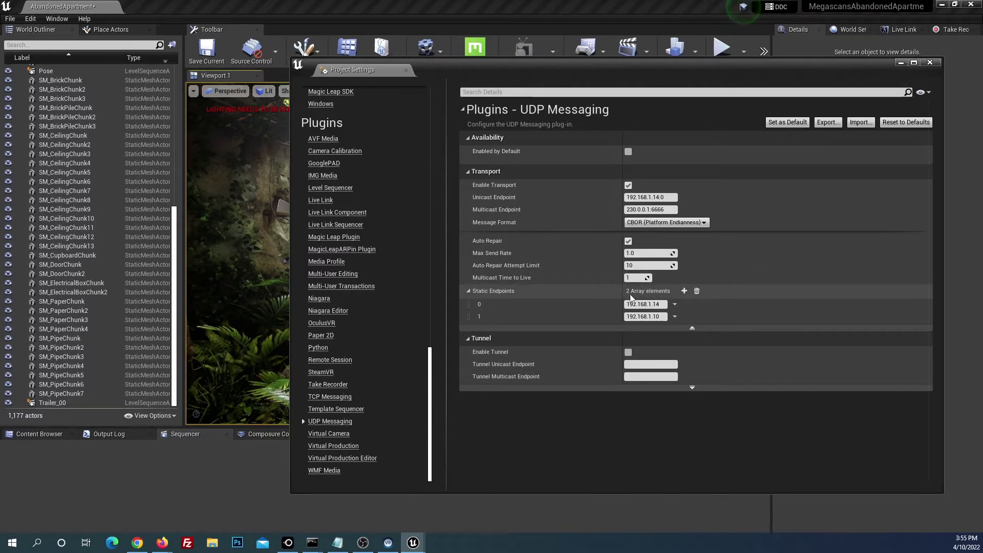
pyautogui.click(698, 292)
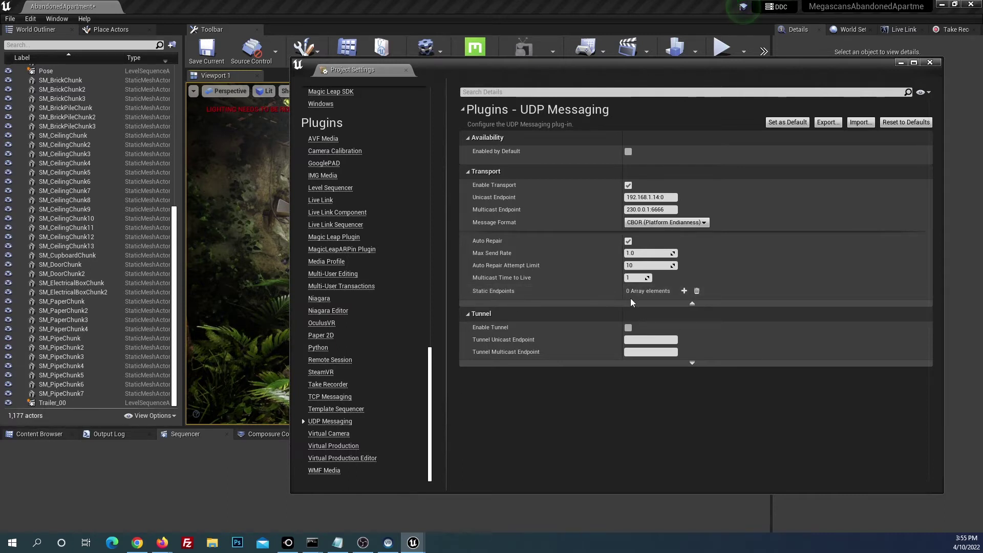
pyautogui.click(684, 291)
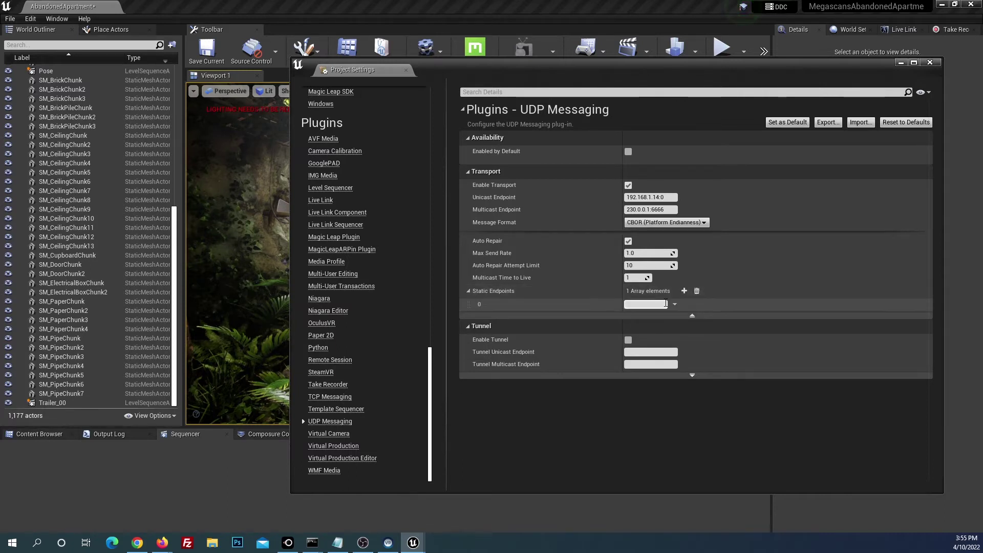
# Copy 192.168.1.14 from Unicast Endpoint into static endpoint 0, then add a second entry.
pyautogui.click(659, 197)
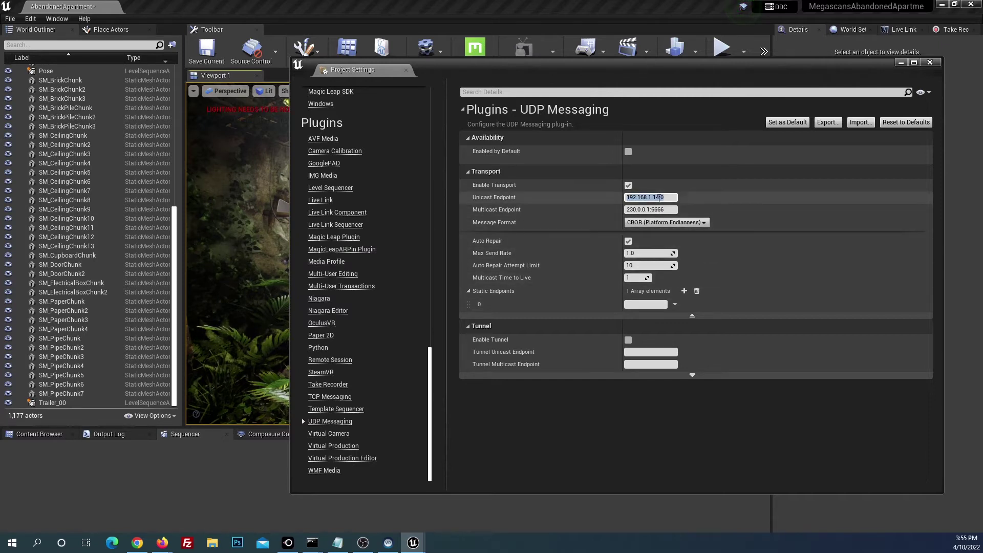
pyautogui.hotkey('ctrl', 'c')
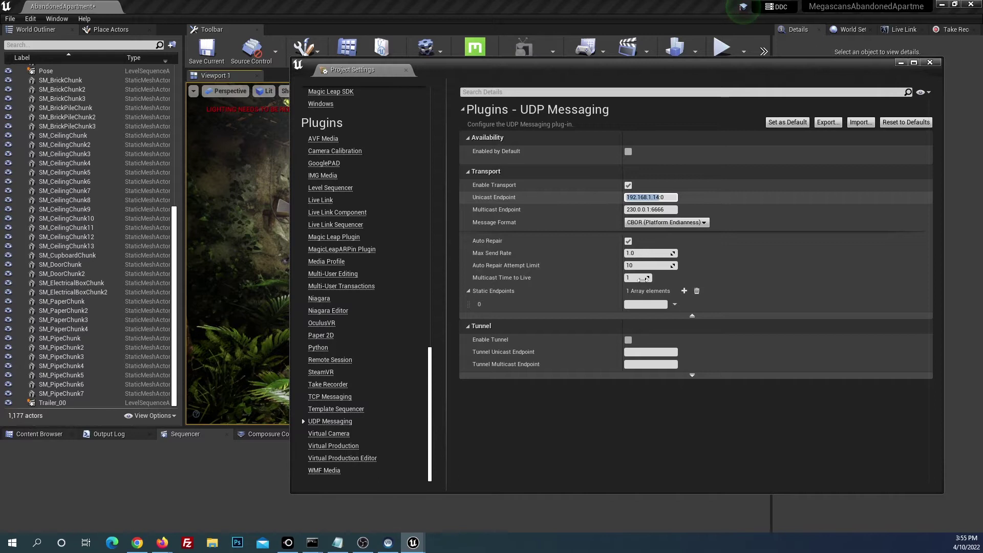
pyautogui.click(640, 306)
pyautogui.hotkey('ctrl', 'v')
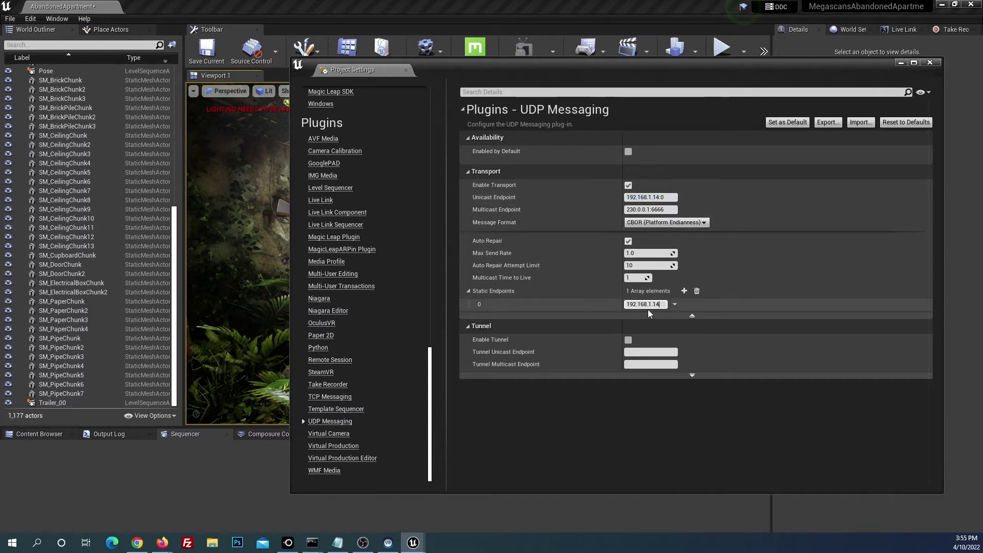
pyautogui.click(641, 321)
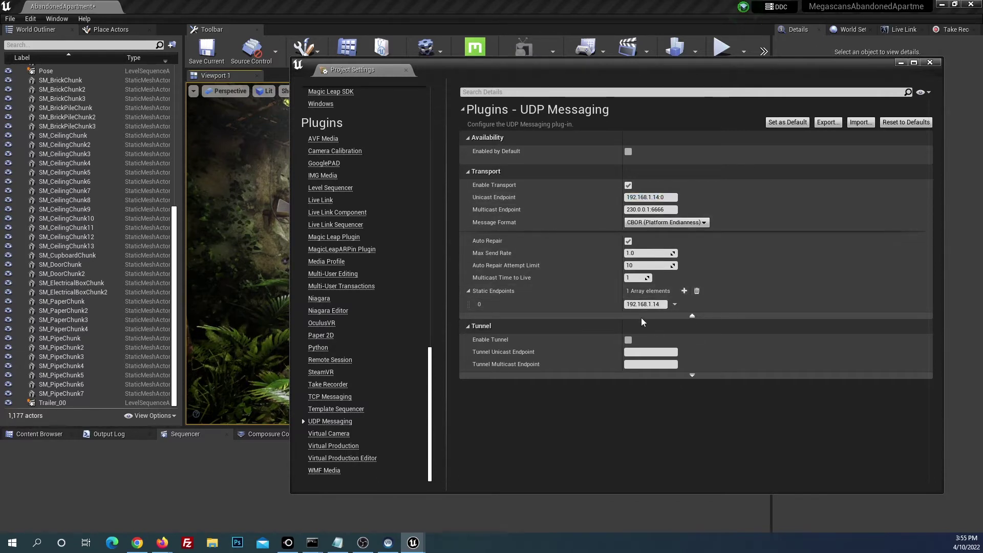
pyautogui.click(684, 291)
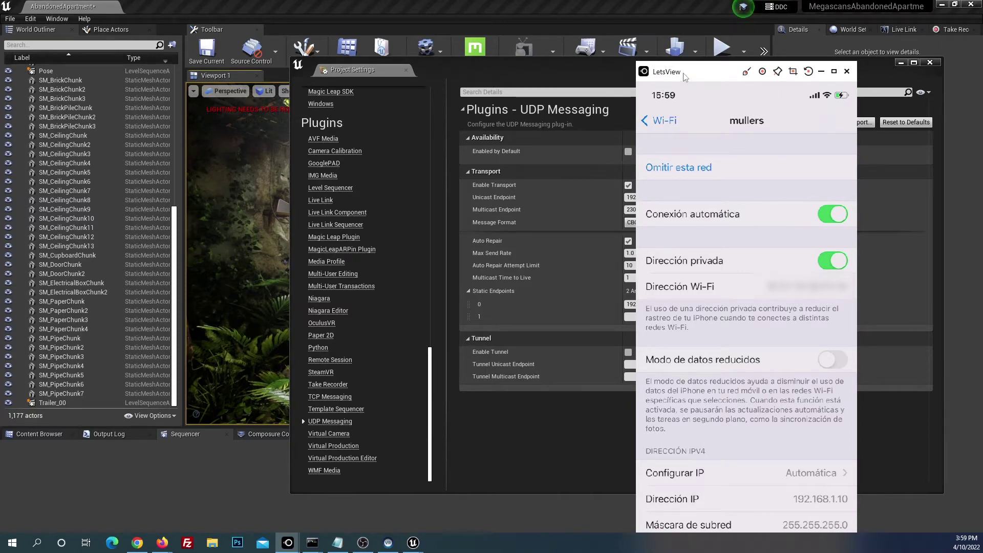
# Minimize the LetsView iPhone mirror after reading the phone's IP 192.168.1.10.
pyautogui.click(821, 71)
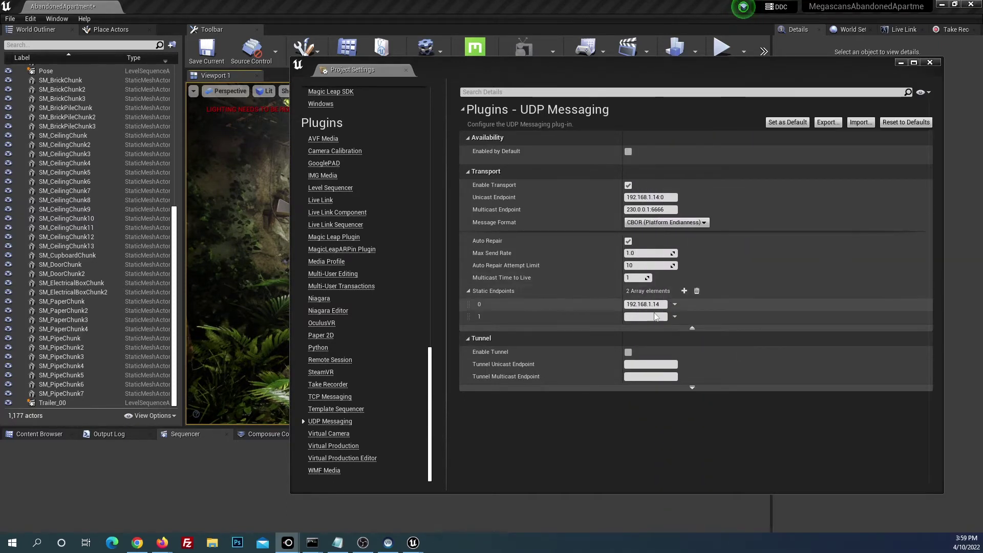
# Copy endpoint 0 into endpoint 1, change it to 192.168.1.10, and close Project Settings.
pyautogui.click(628, 304)
pyautogui.hotkey('ctrl', 'c')
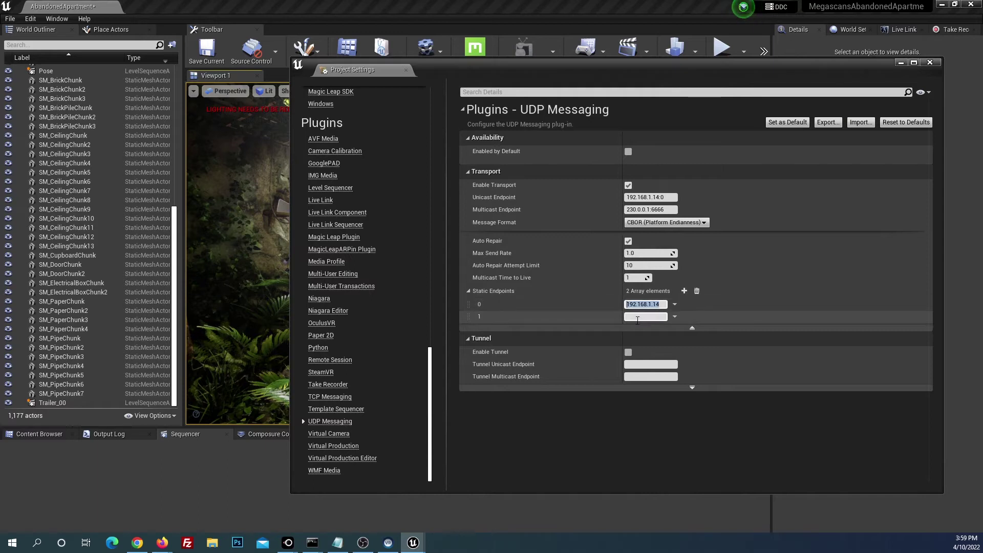
pyautogui.click(637, 318)
pyautogui.hotkey('ctrl', 'v')
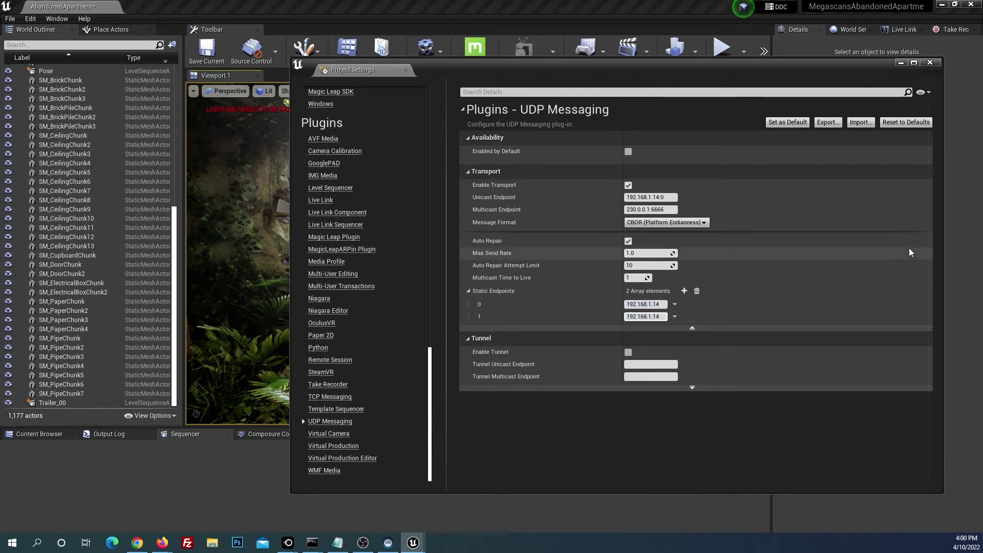
pyautogui.write('0')
pyautogui.press('Return')
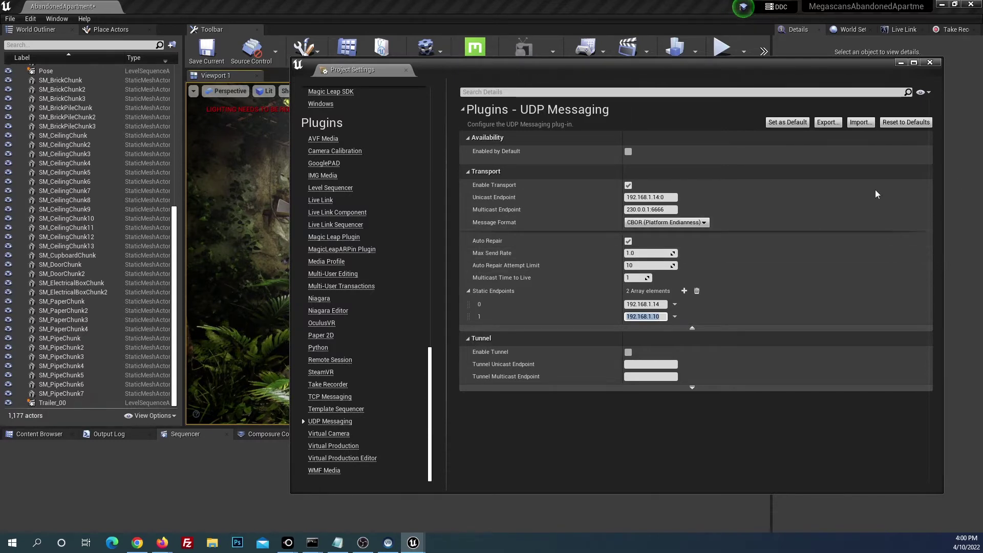
pyautogui.click(930, 62)
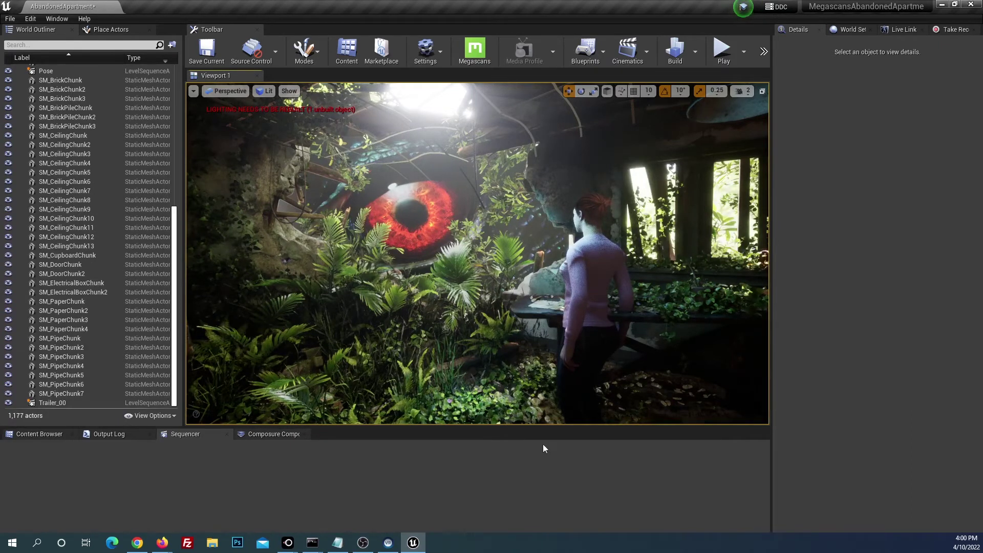
# Switch the right-hand panel from Details to the Live Link tab.
pyautogui.click(899, 28)
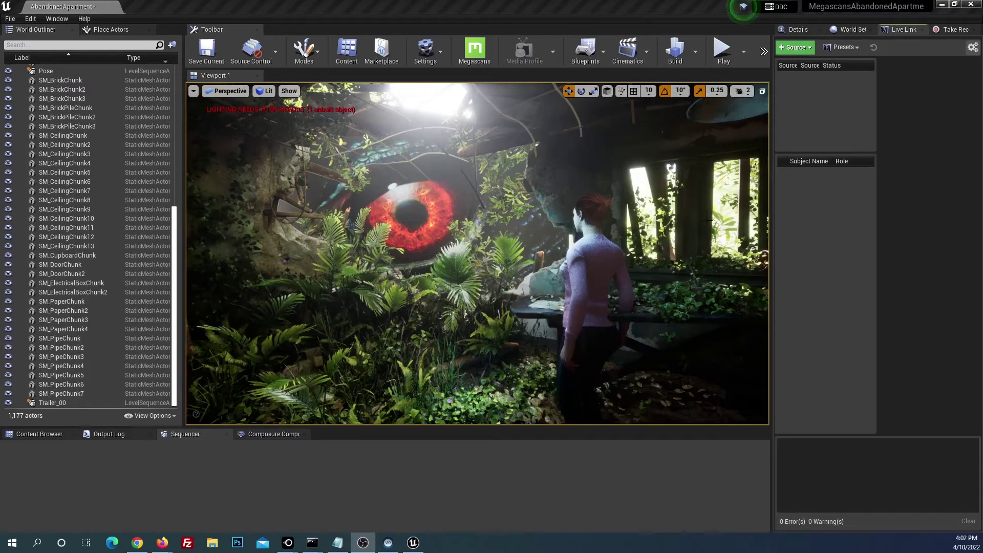
# Check Window > Live Link, then open + Source to show the Message Bus Source options.
pyautogui.click(898, 30)
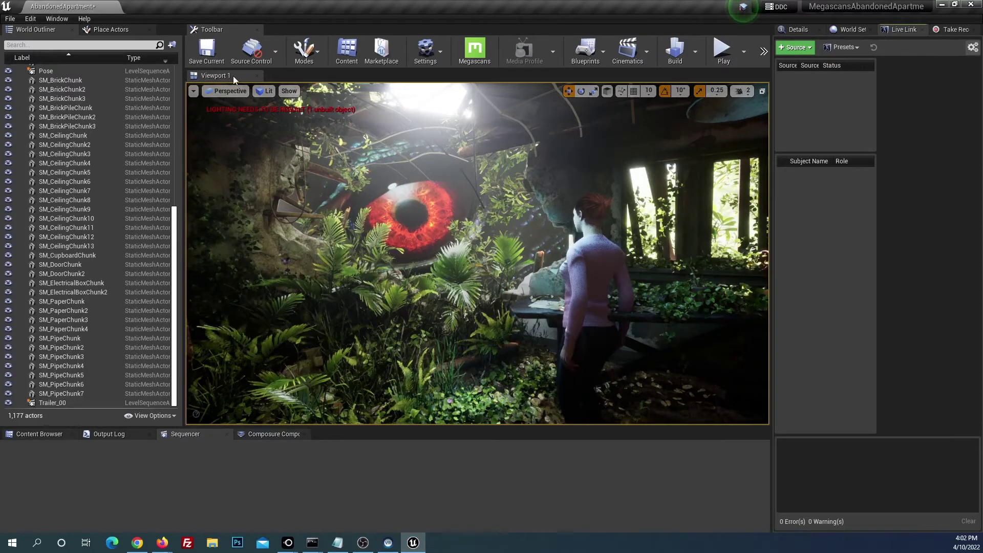
pyautogui.click(56, 19)
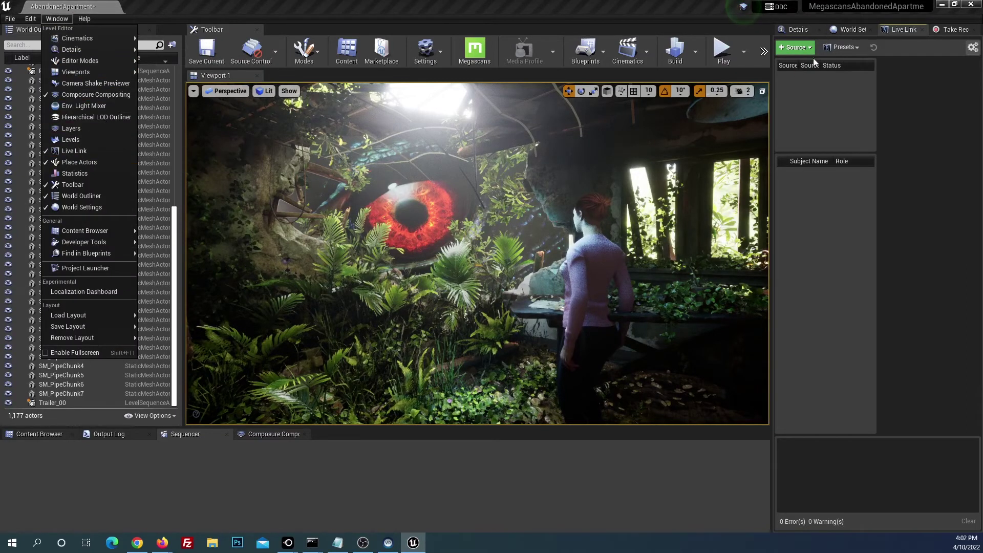
pyautogui.click(796, 47)
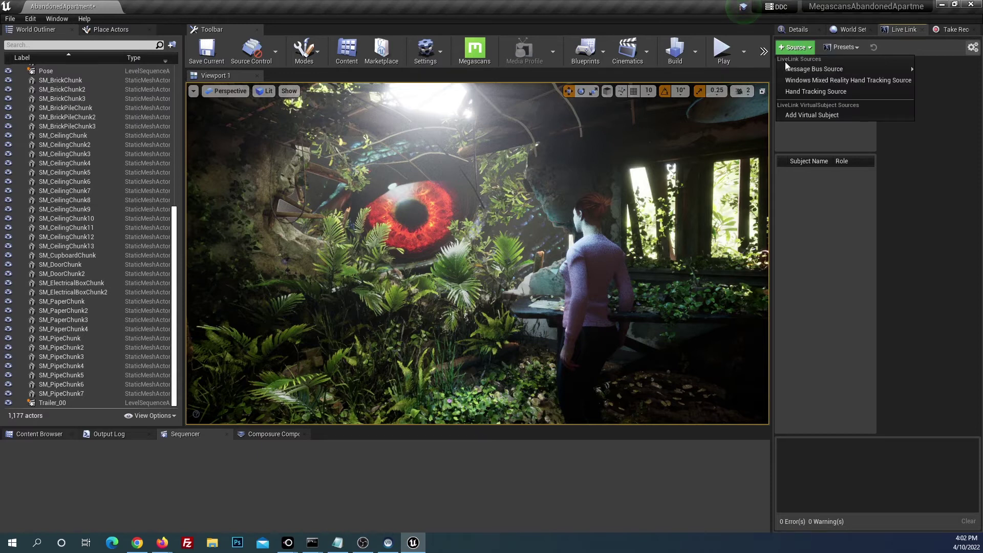
pyautogui.moveTo(812, 73)
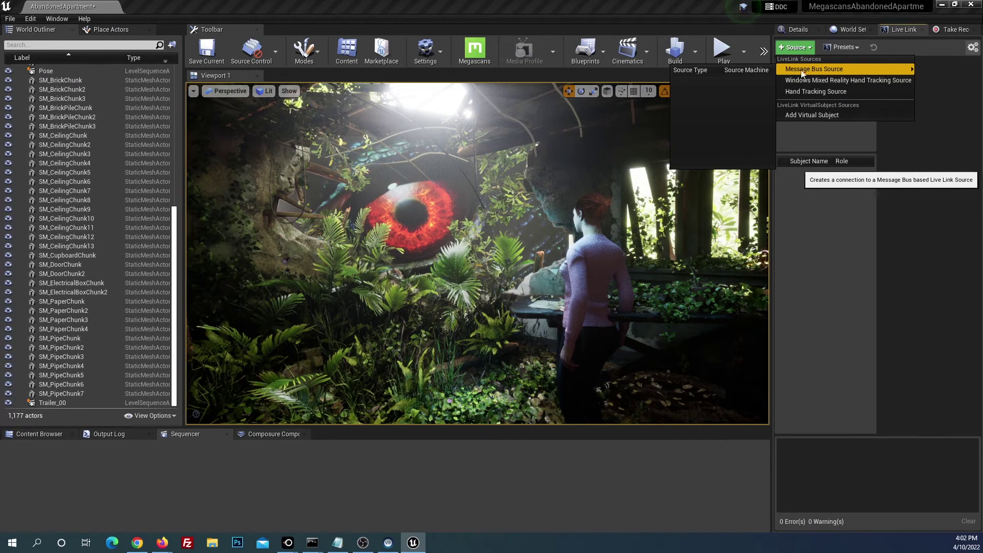
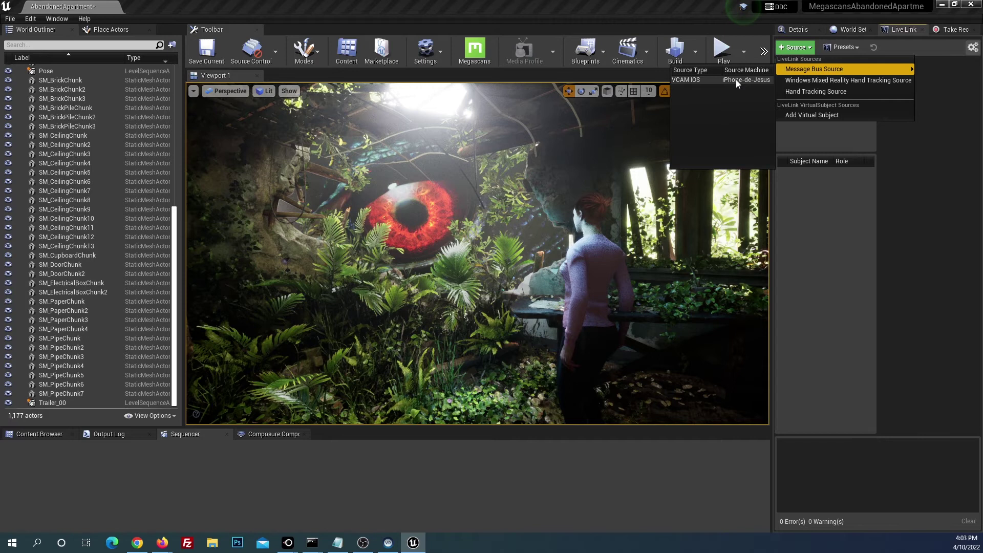
# Add the iPhone's VCAM IOS source in Live Link and bring up the Place Actors catalogue.
pyautogui.click(736, 79)
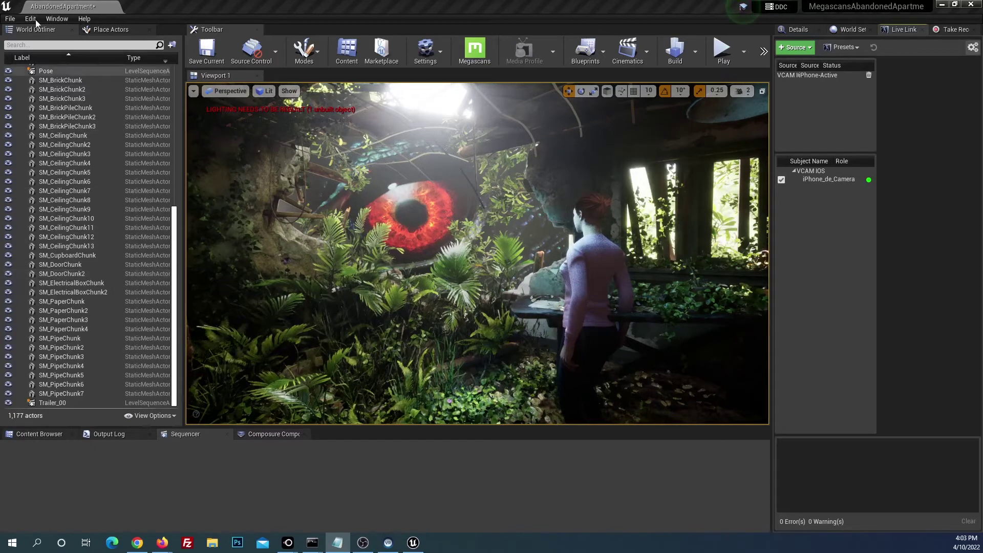
pyautogui.click(106, 29)
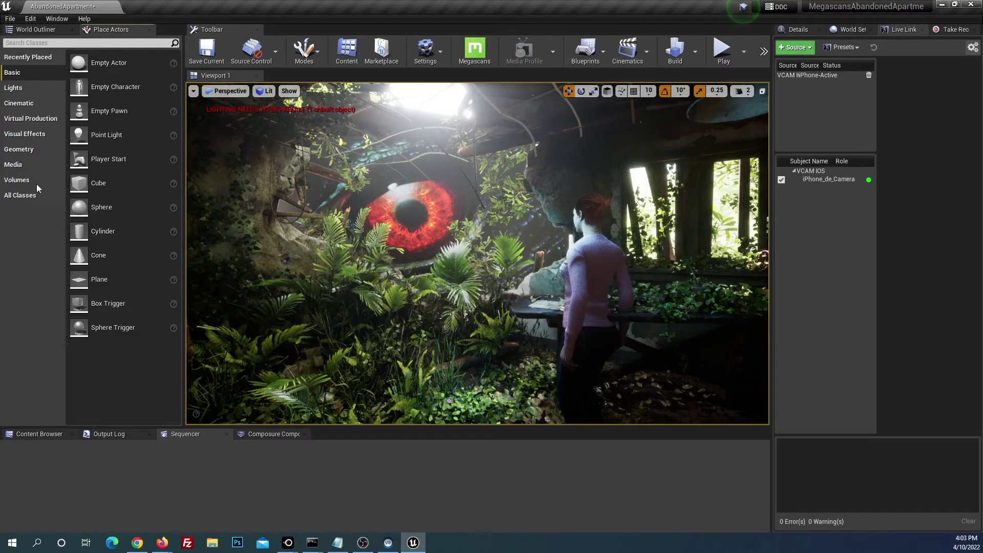
# Drag a VirtualCamera2 Actor from Virtual Production into the jungle room and raise it.
pyautogui.click(28, 118)
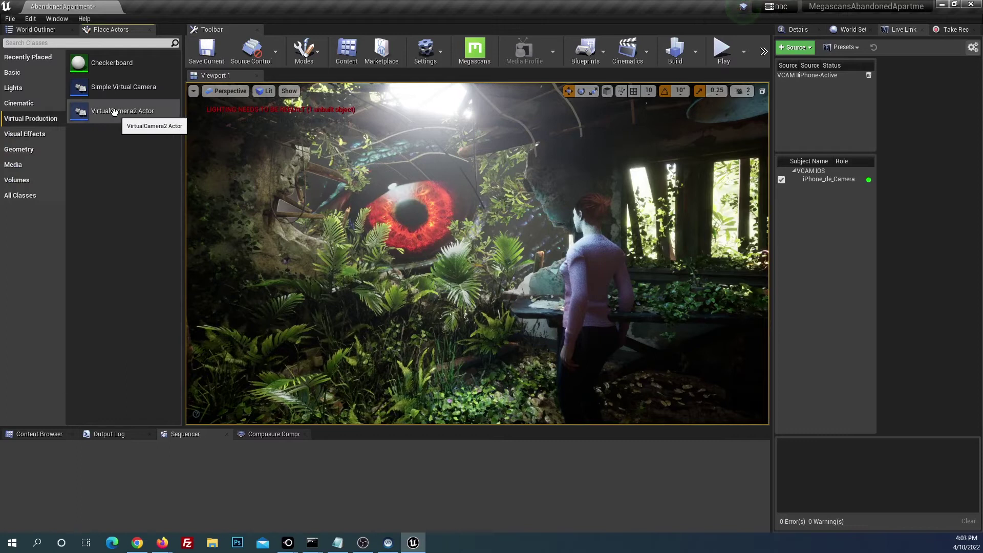
pyautogui.moveTo(113, 112); pyautogui.dragTo(469, 400)
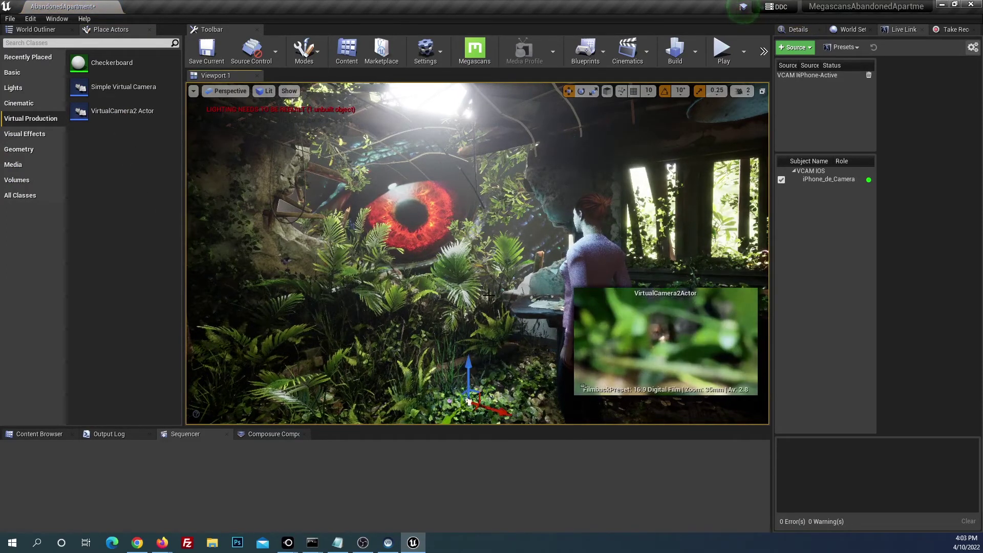
pyautogui.moveTo(469, 367); pyautogui.dragTo(463, 192)
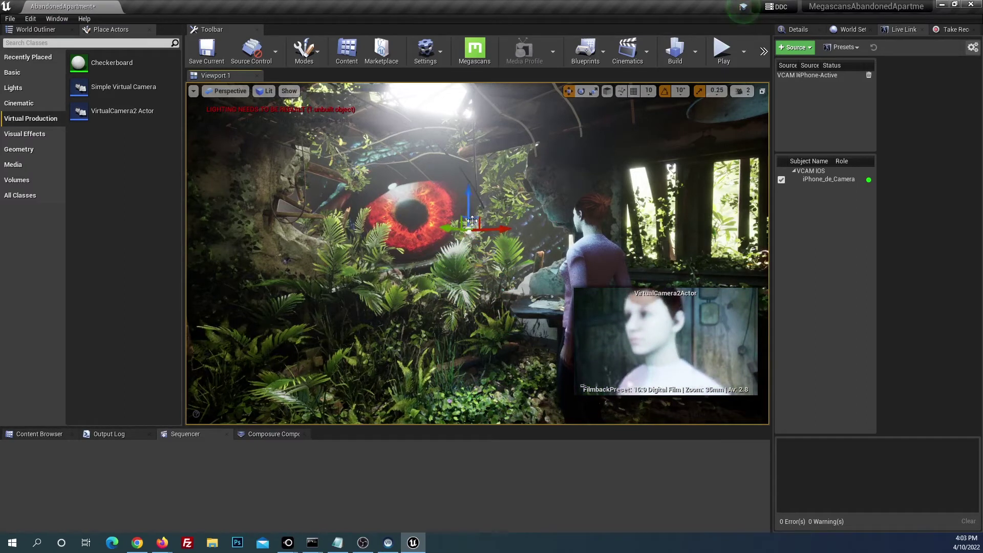
# Rotate the camera about 30 degrees and move it beside the woman to frame her.
pyautogui.press('e')
pyautogui.moveTo(472, 229)
pyautogui.mouseDown()
pyautogui.moveTo(530, 230)
pyautogui.moveTo(464, 231)
pyautogui.moveTo(468, 237)
pyautogui.mouseUp()
pyautogui.press('r')
pyautogui.press('w')
pyautogui.moveTo(480, 234); pyautogui.dragTo(719, 178)
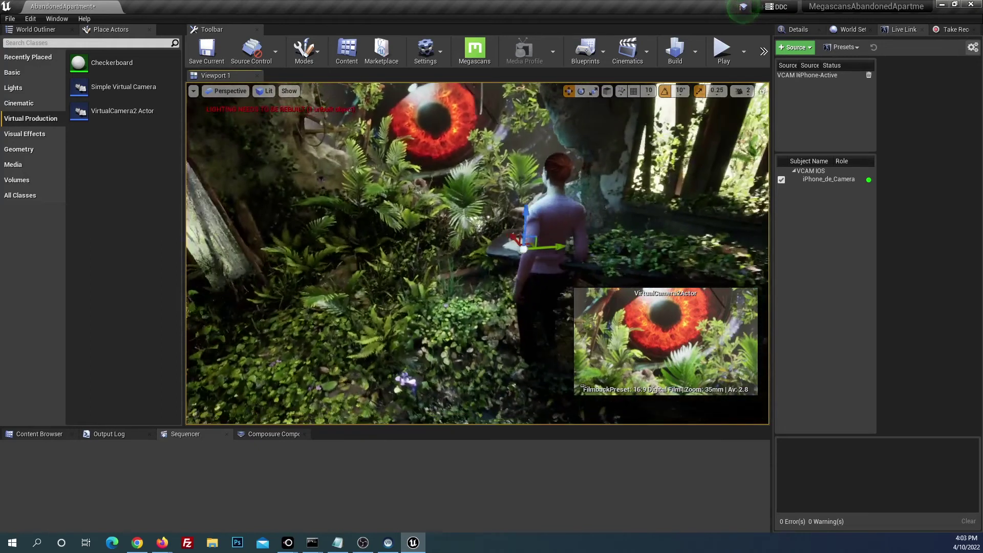
pyautogui.moveTo(549, 247); pyautogui.dragTo(642, 243)
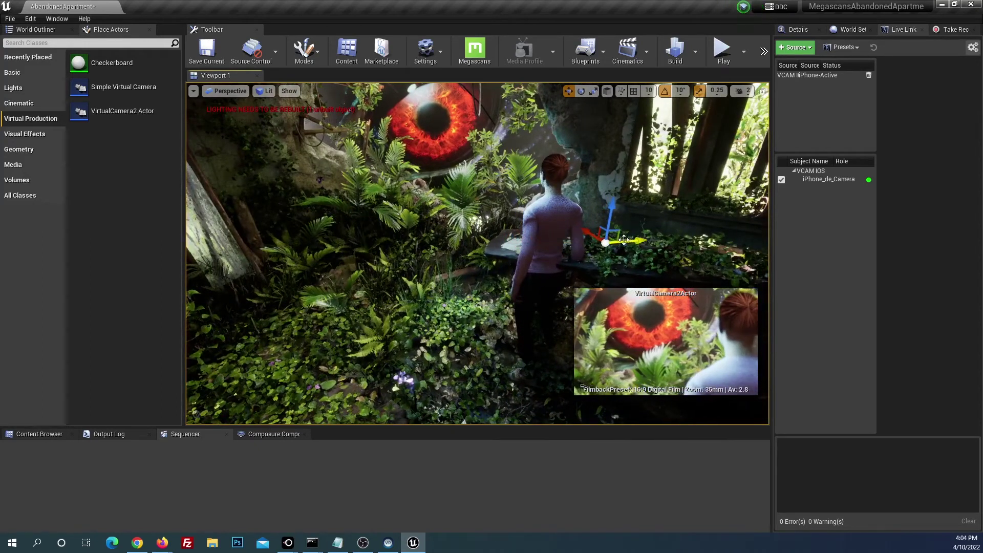
pyautogui.moveTo(605, 245); pyautogui.dragTo(668, 280)
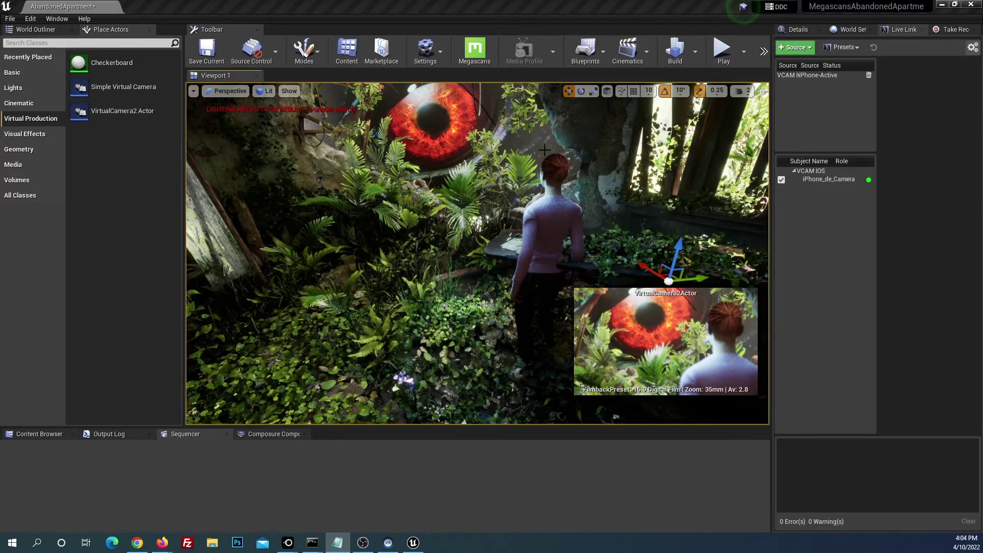
# Select VirtualCamera2Actor in the Outliner and enable its VCam (Inherited) component.
pyautogui.click(35, 29)
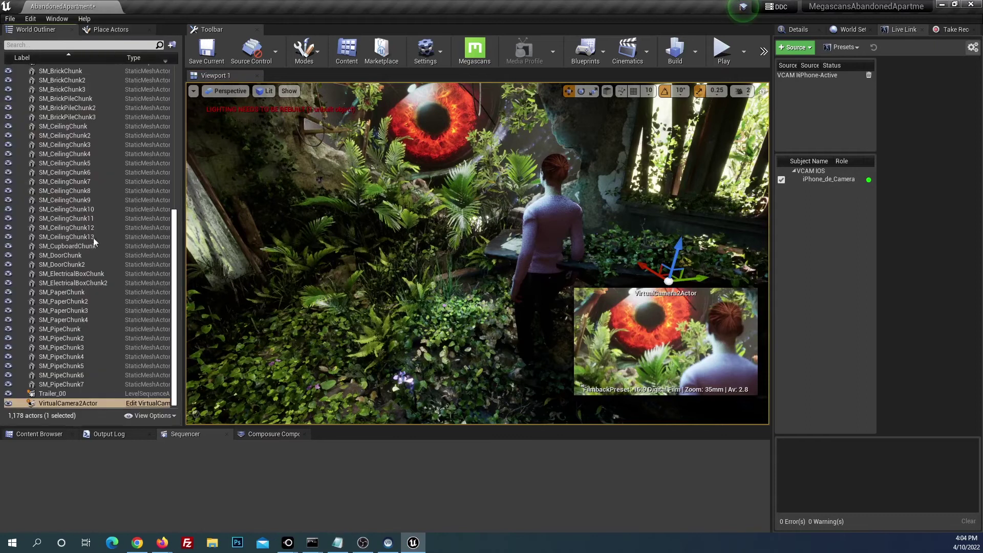
pyautogui.click(46, 404)
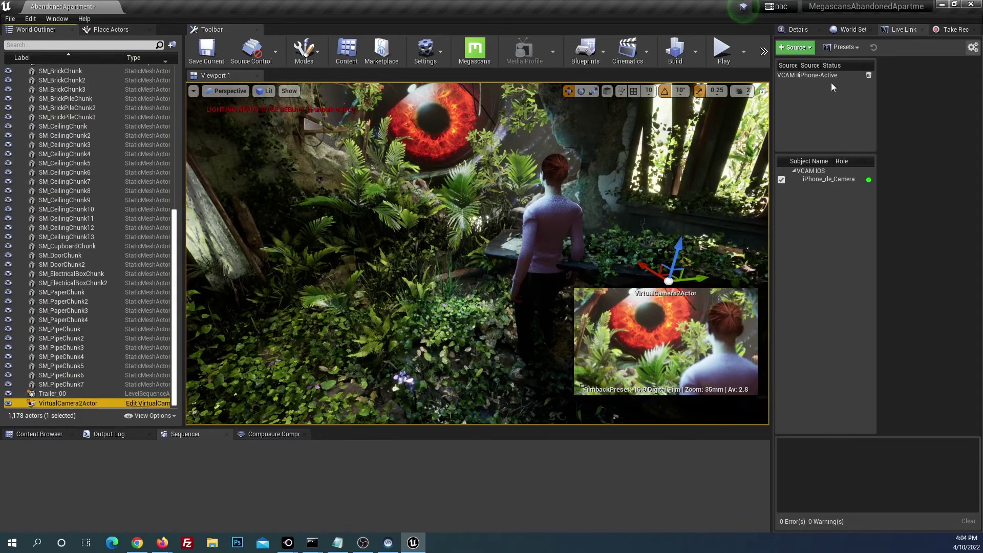
pyautogui.click(797, 30)
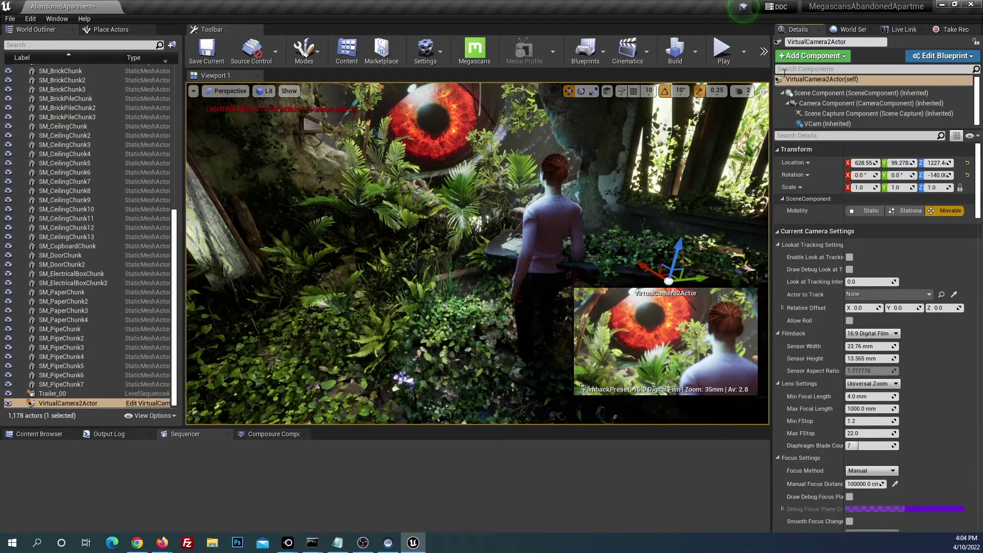
pyautogui.click(824, 124)
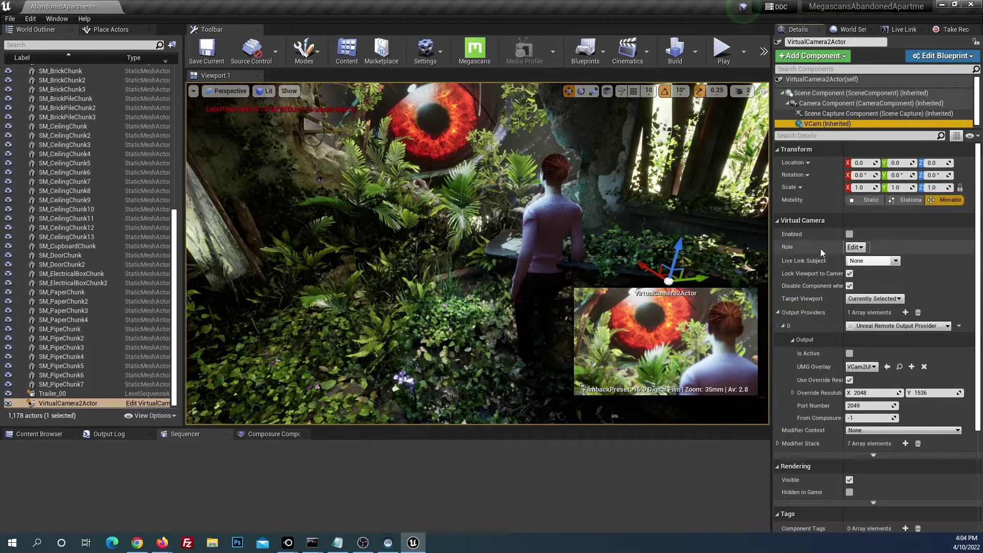
pyautogui.click(850, 235)
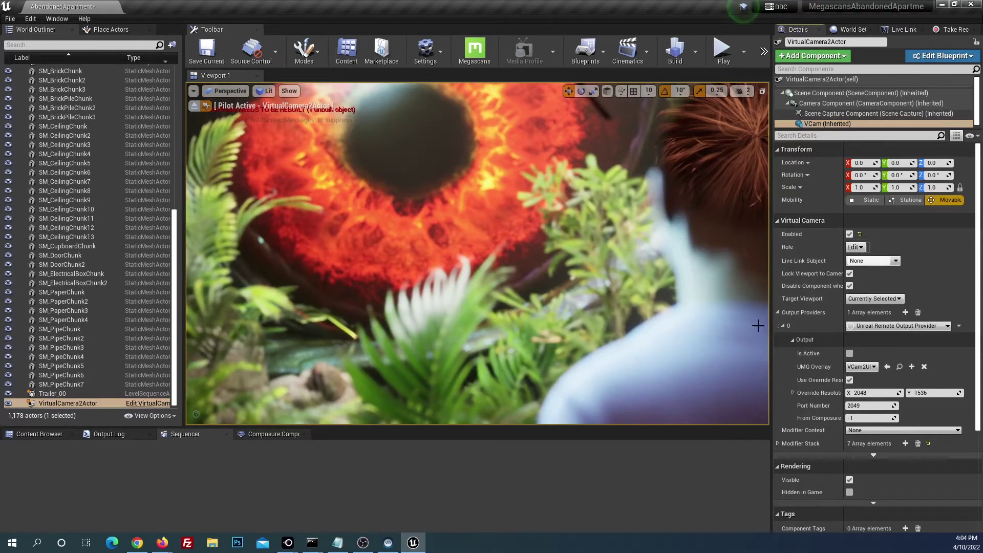
# Expand Output Providers > 0 to show the Unreal Remote Output Provider settings.
pyautogui.click(784, 324)
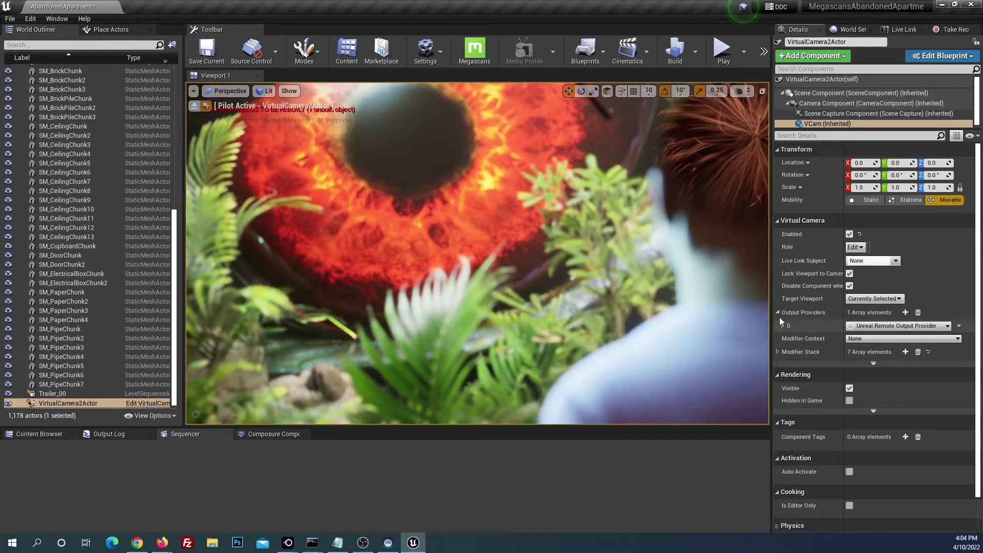
pyautogui.click(776, 312)
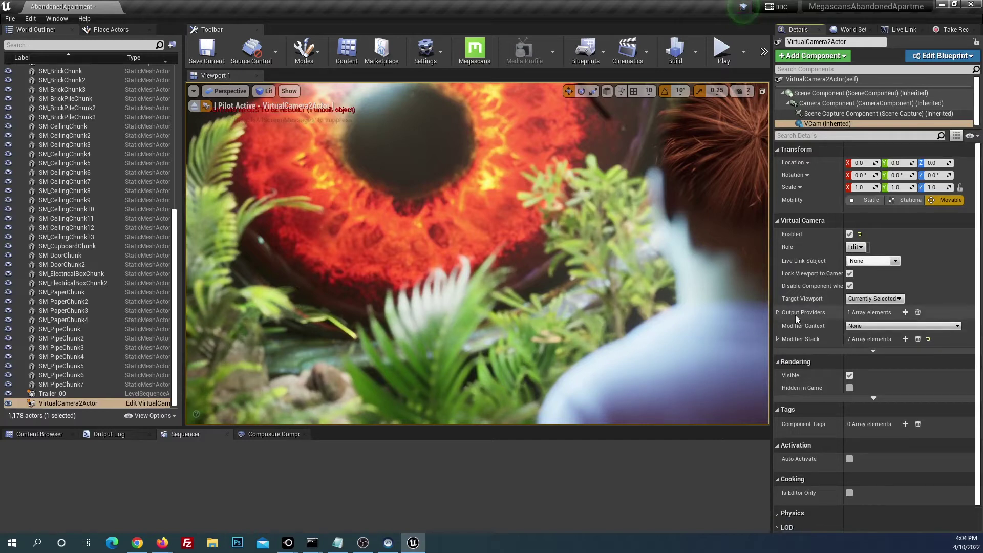
pyautogui.click(777, 311)
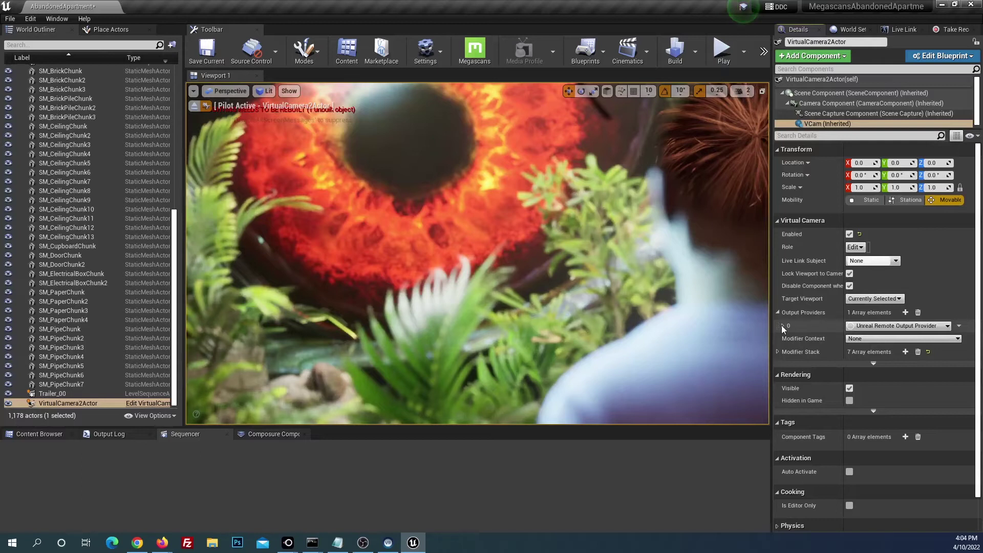
pyautogui.click(782, 325)
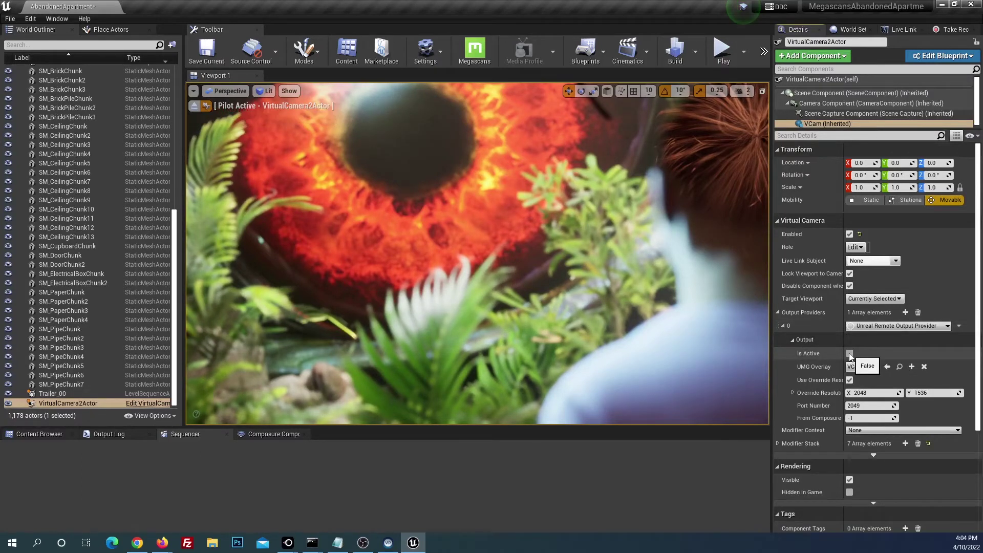
# Tick Is Active to show the VCam overlay, try its lens and F-stop sliders, then view Live Link.
pyautogui.click(849, 354)
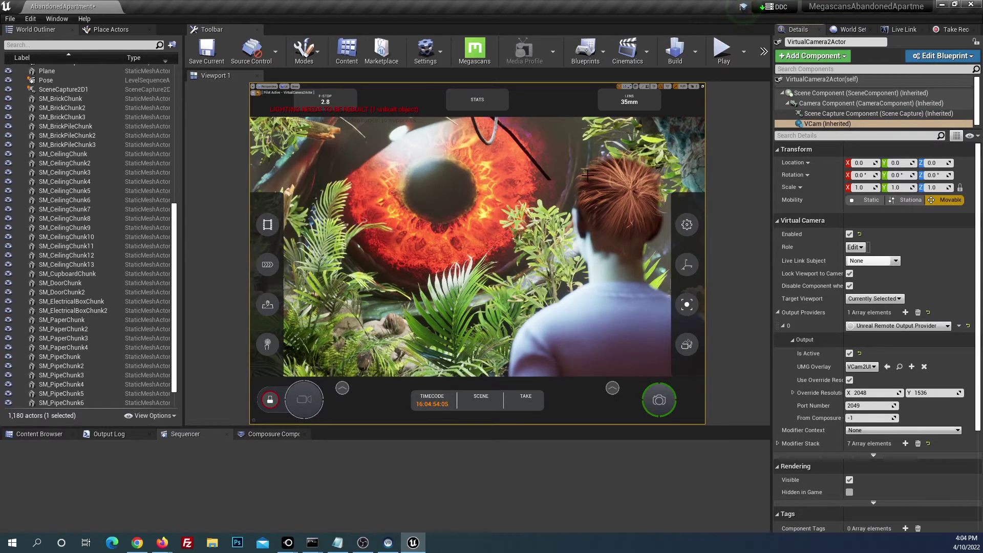
pyautogui.click(630, 97)
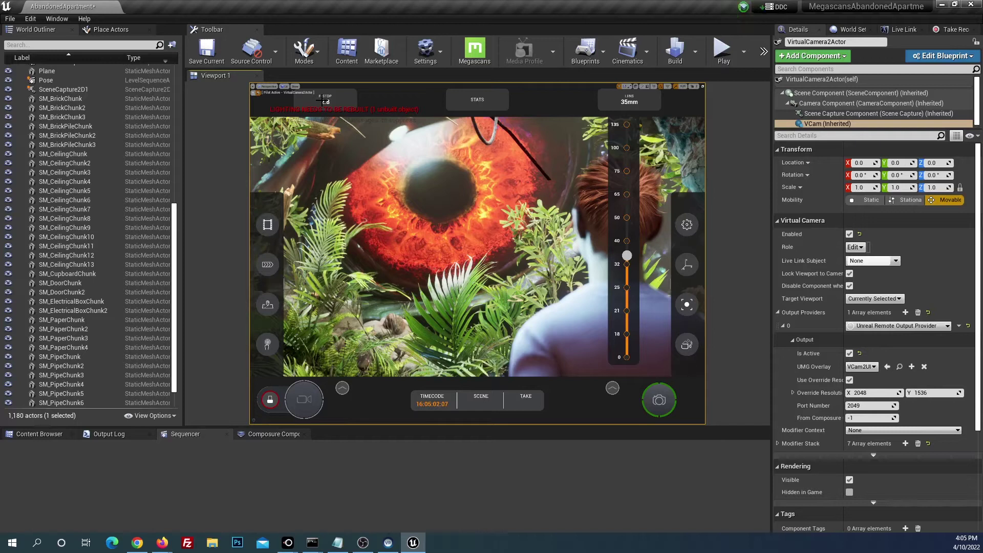
pyautogui.click(322, 100)
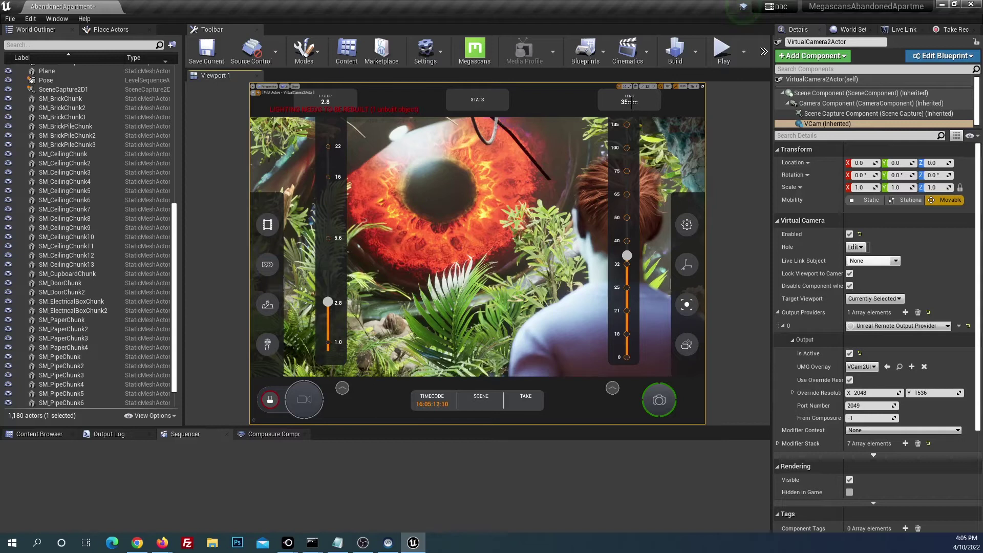
pyautogui.click(326, 102)
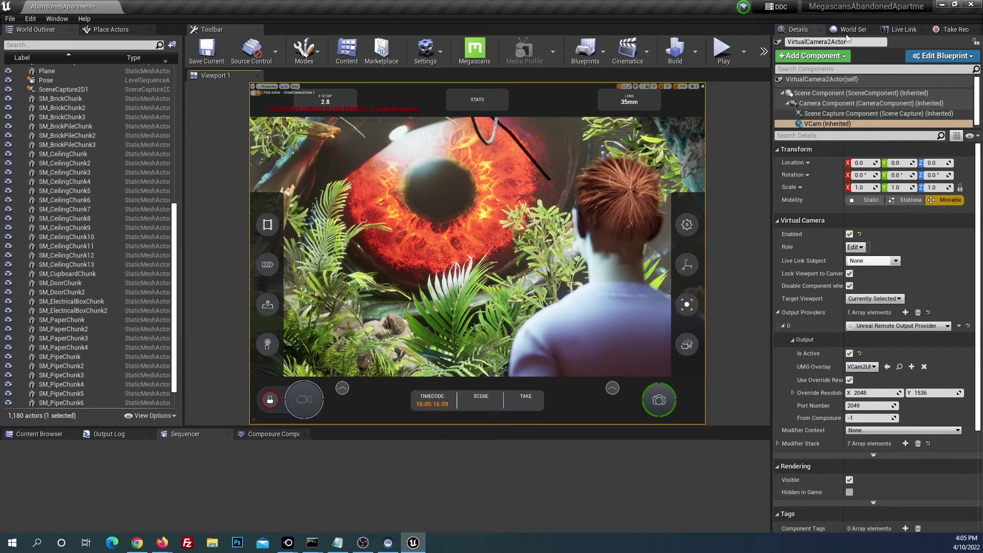
pyautogui.click(903, 30)
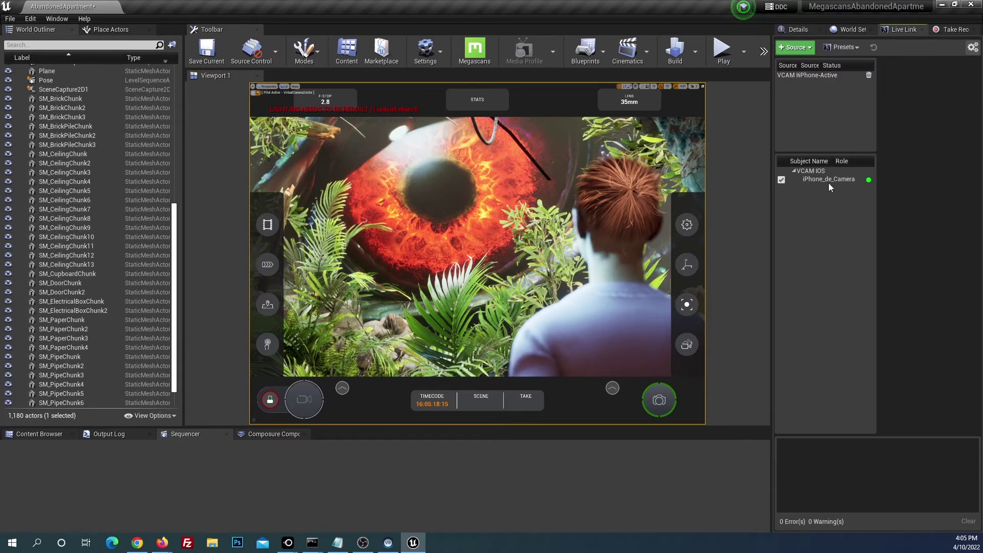
# Look up the workstation IPv4 address 192.168.1.14 via ipconfig and connect the iPhone VCAM app.
pyautogui.click(795, 30)
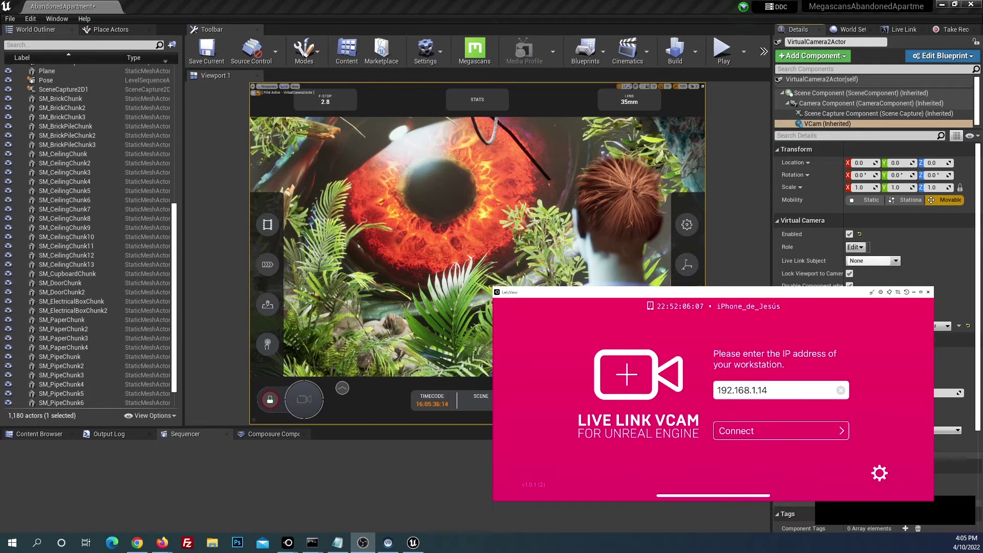
pyautogui.hotkey('alt', 'Tab')
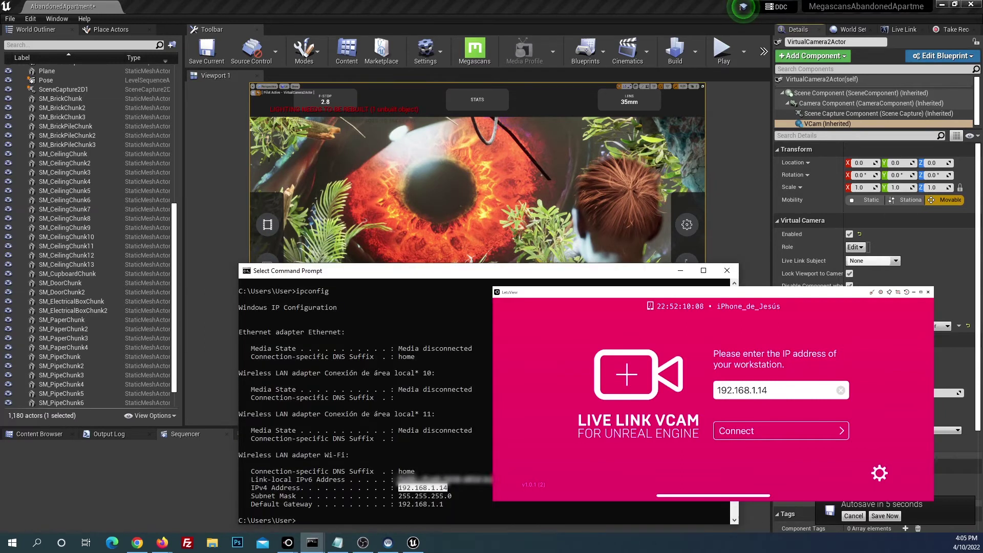
pyautogui.click(678, 266)
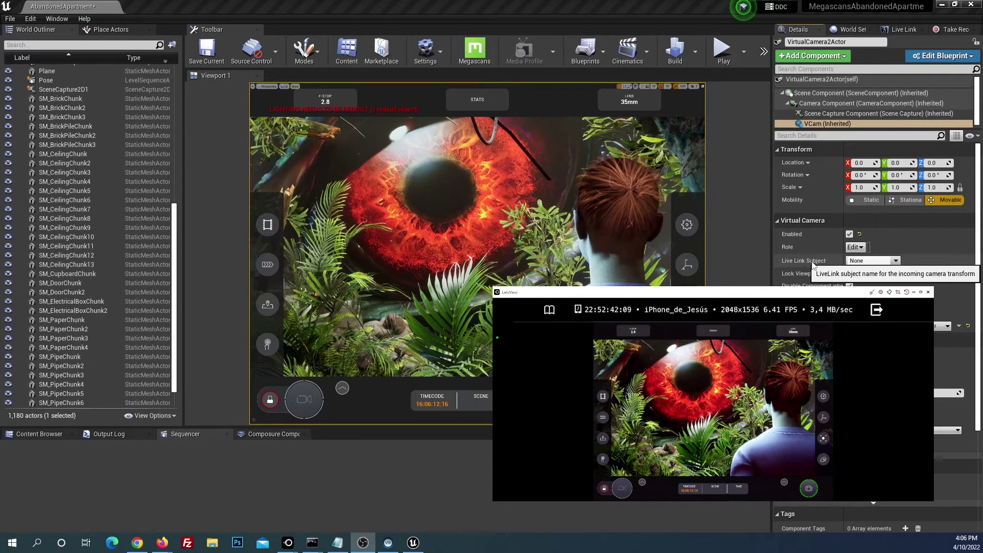
# Choose the iPhone from the VCam's Live Link Subject dropdown.
pyautogui.click(896, 261)
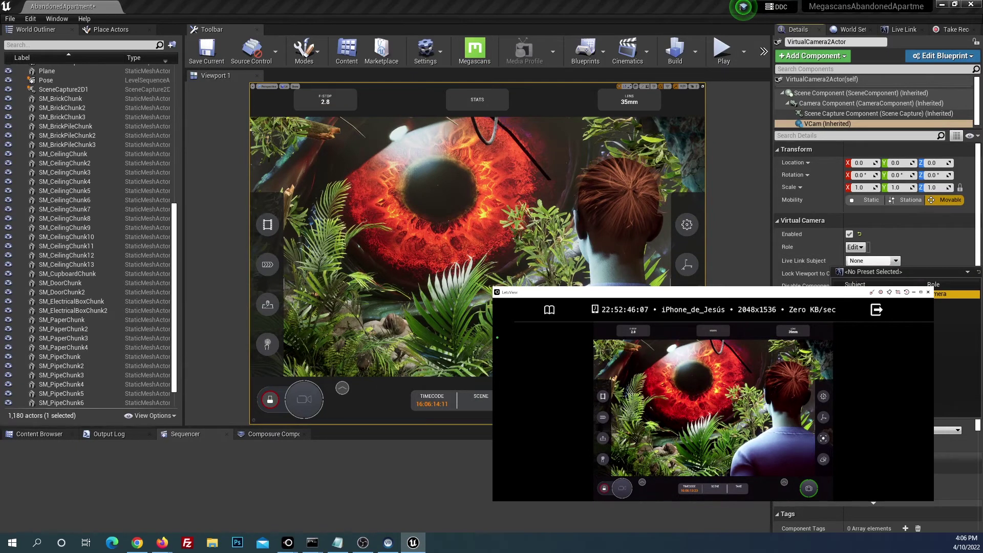
pyautogui.click(952, 294)
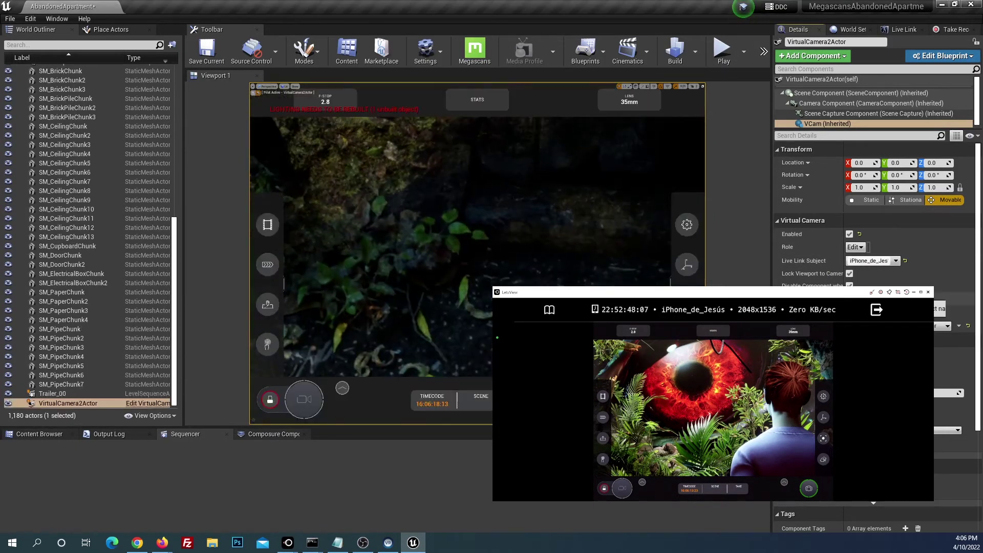
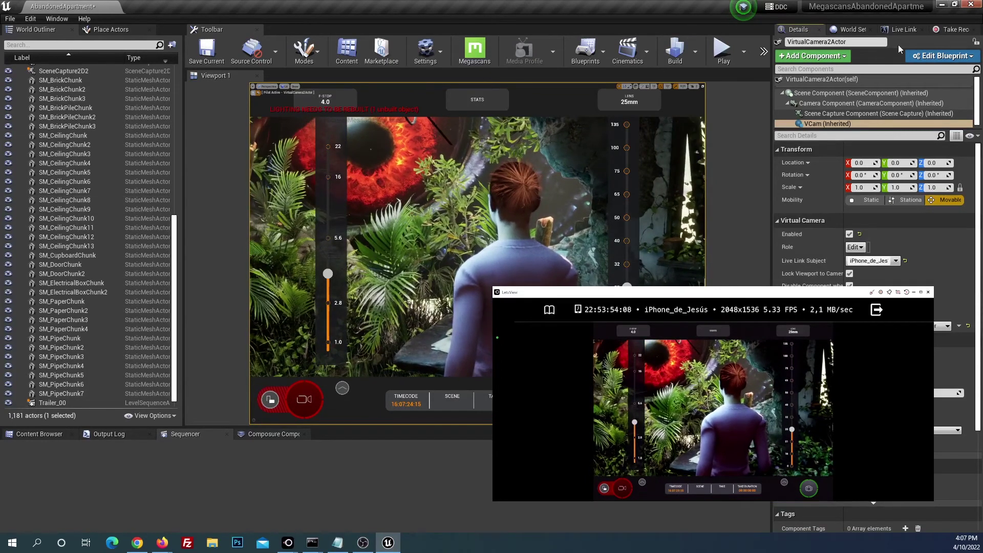
# Bring up the Take Recorder and Sequencer panels from the Window > Cinematics menu.
pyautogui.click(57, 19)
pyautogui.moveTo(138, 39)
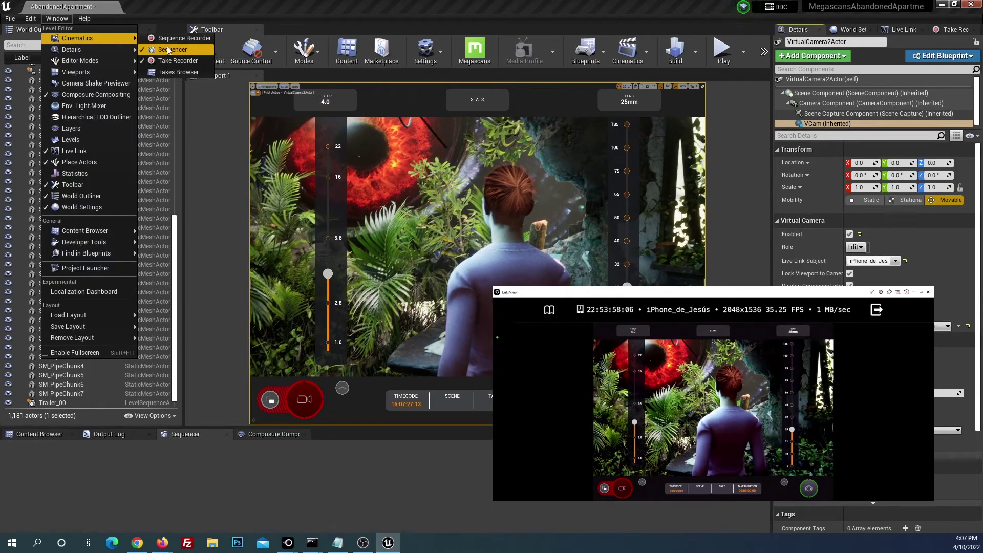
pyautogui.click(955, 30)
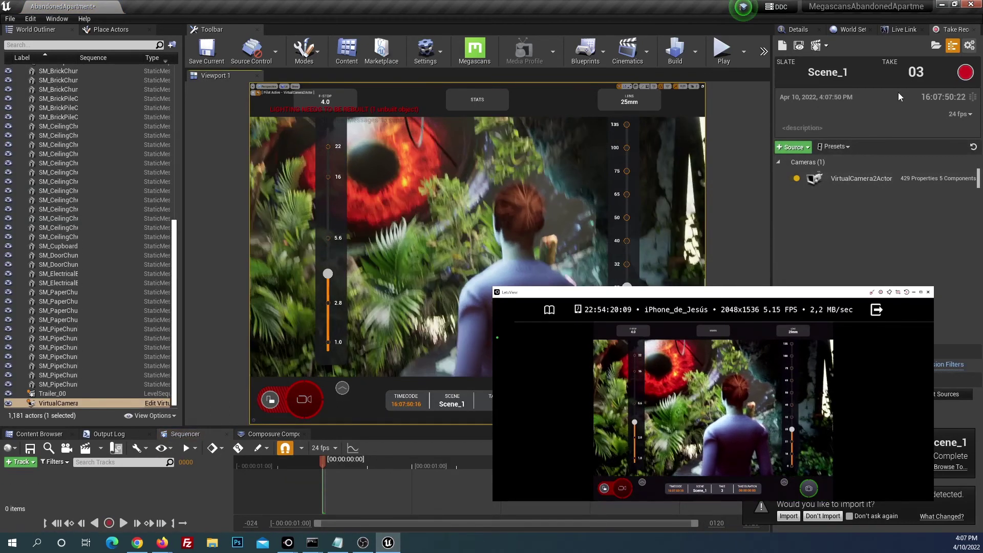
# Load the Scene_1_02 take from the Takes Browser for review.
pyautogui.click(936, 45)
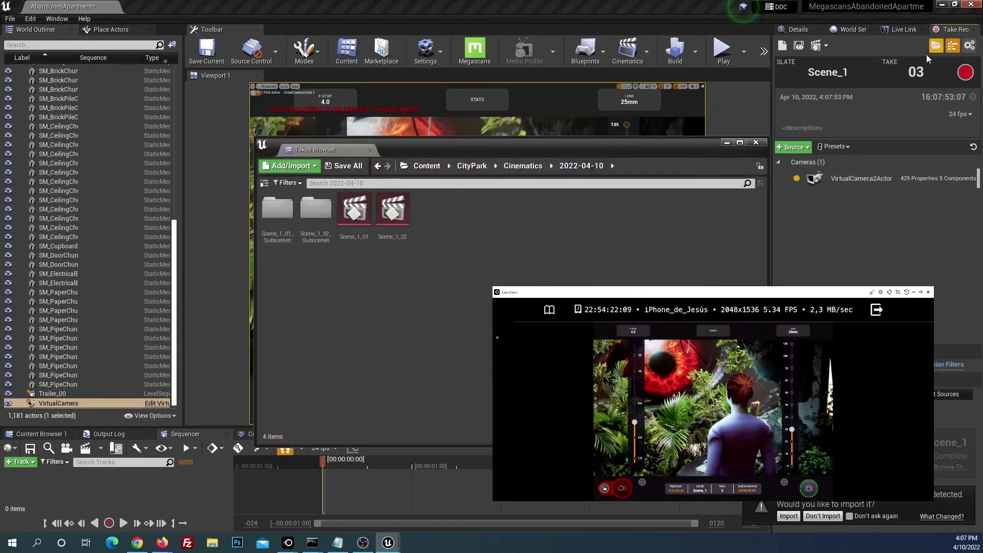
pyautogui.doubleClick(402, 215)
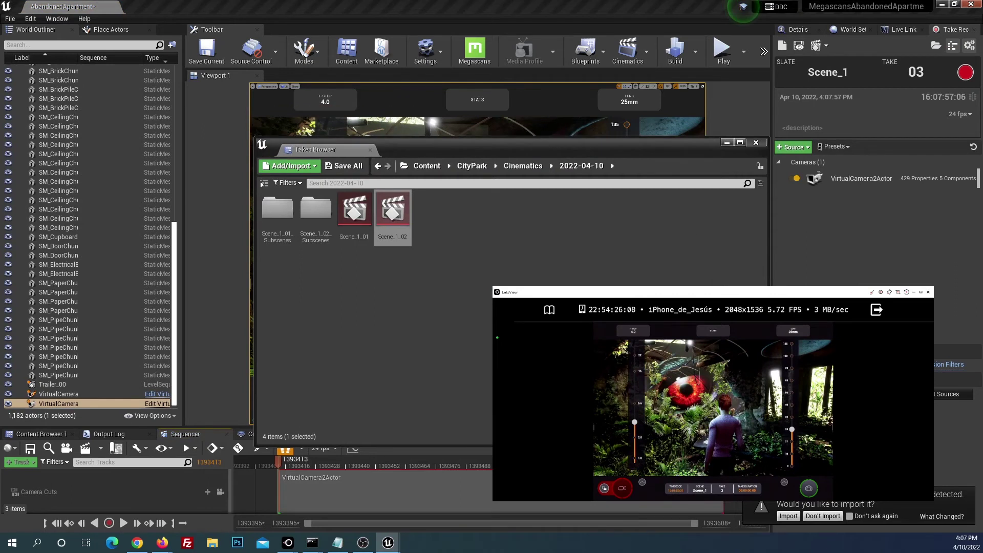
pyautogui.click(756, 143)
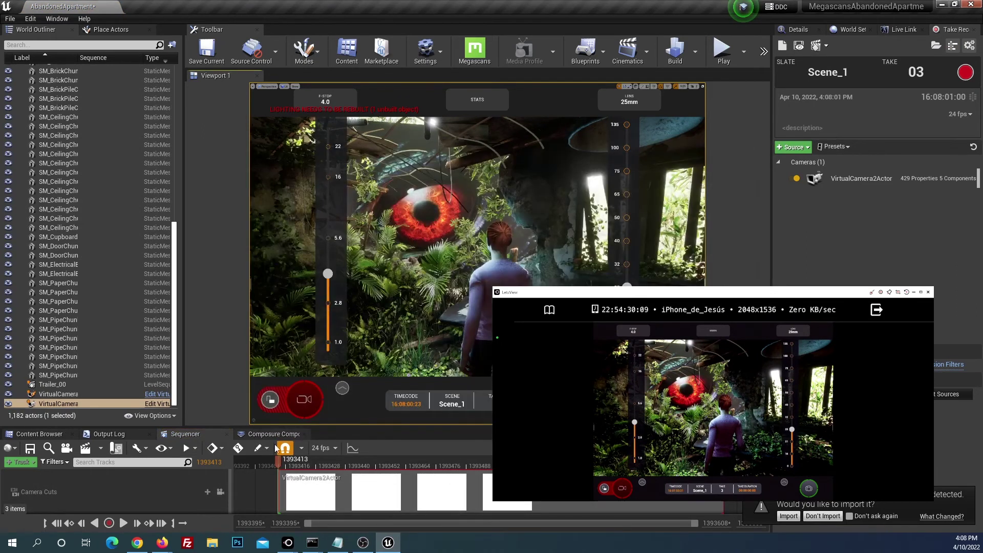
# Scrub the Scene_1_02 camera move back and forth, enable Auto-Key, and close Sequencer.
pyautogui.moveTo(291, 464); pyautogui.dragTo(444, 465)
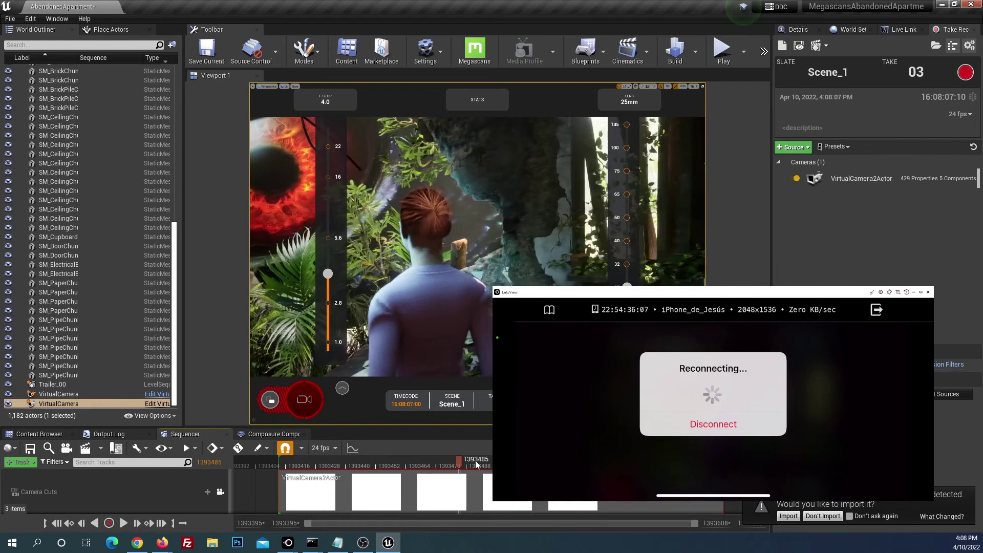
pyautogui.moveTo(445, 465)
pyautogui.mouseDown()
pyautogui.moveTo(544, 465)
pyautogui.moveTo(313, 459)
pyautogui.mouseUp()
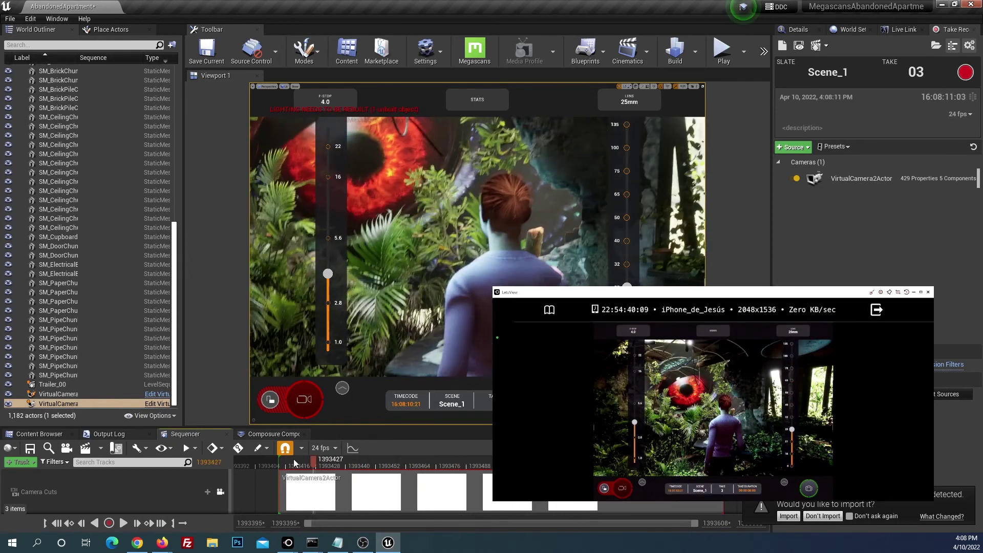
pyautogui.moveTo(312, 459); pyautogui.dragTo(290, 462)
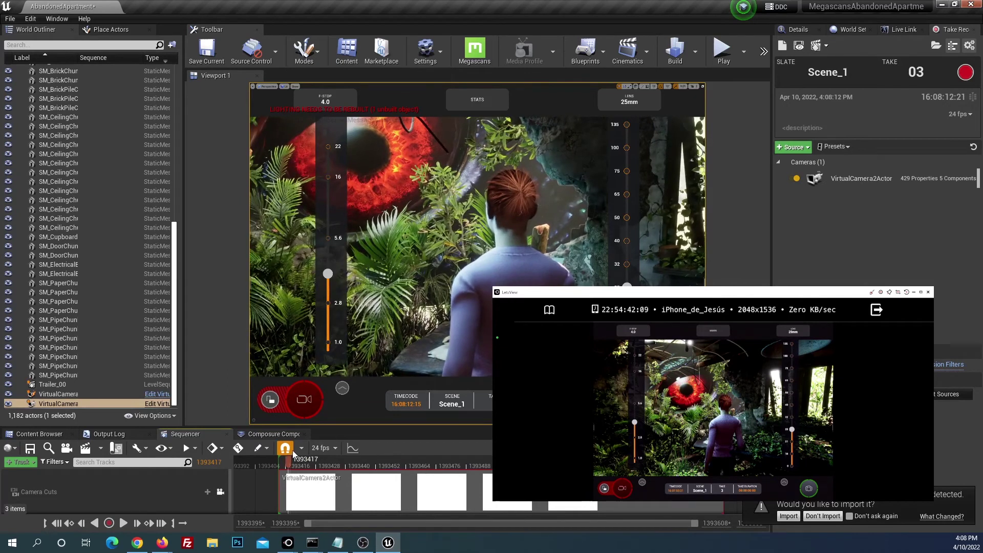
pyautogui.click(220, 449)
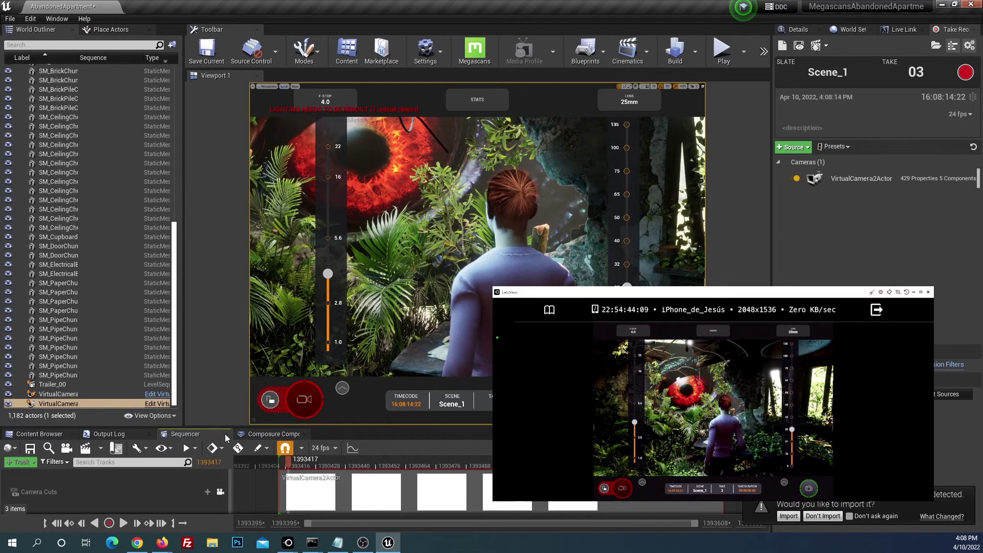
pyautogui.click(227, 434)
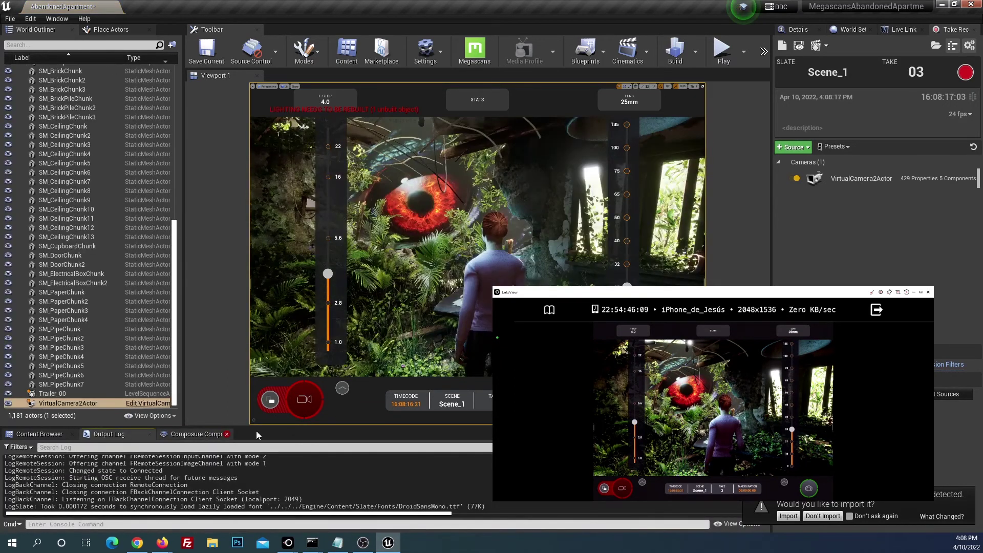
# Switch from World Settings to the Details panel showing VirtualCamera2Actor's components and properties.
pyautogui.click(849, 29)
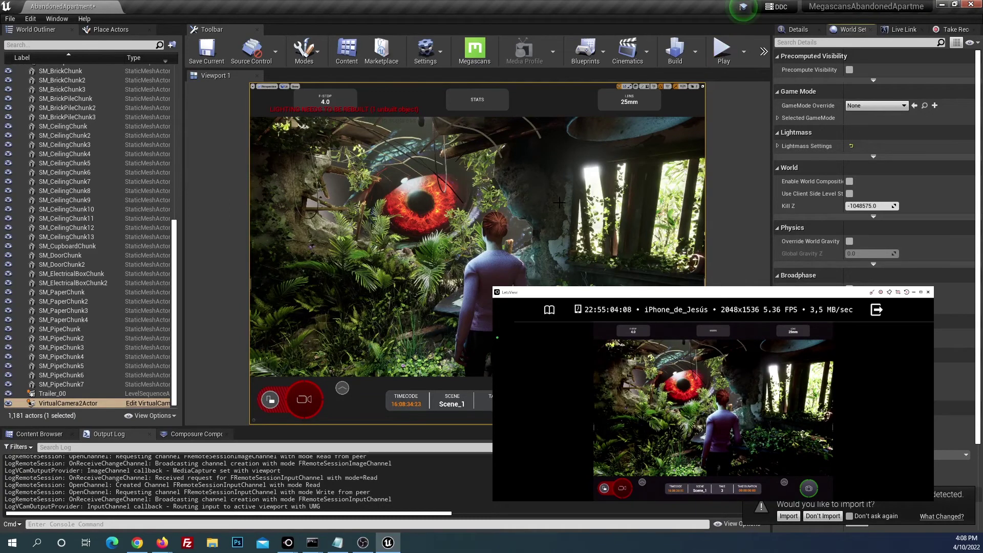
pyautogui.click(796, 30)
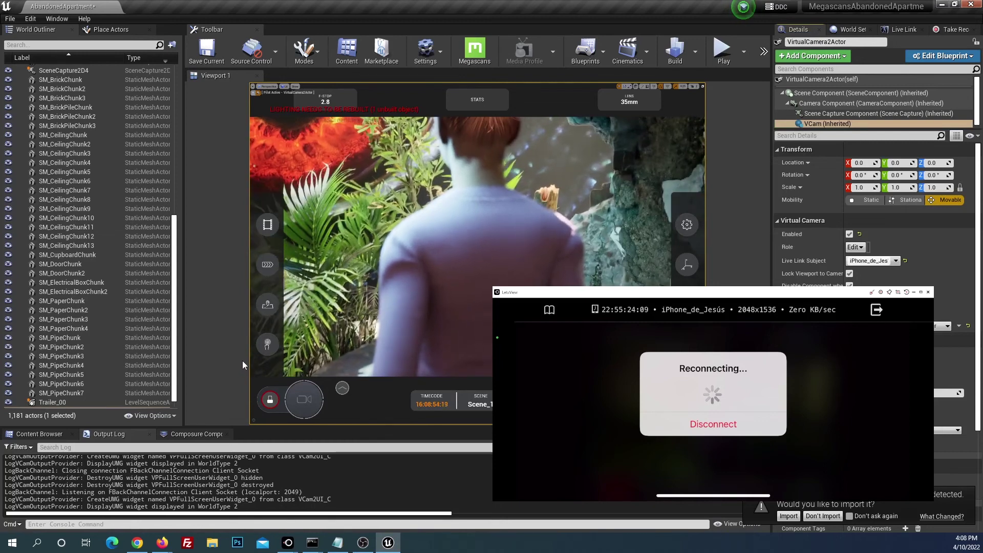
# Select the Plane actor and then the Catpalm_05 palm in the viewport.
pyautogui.click(462, 272)
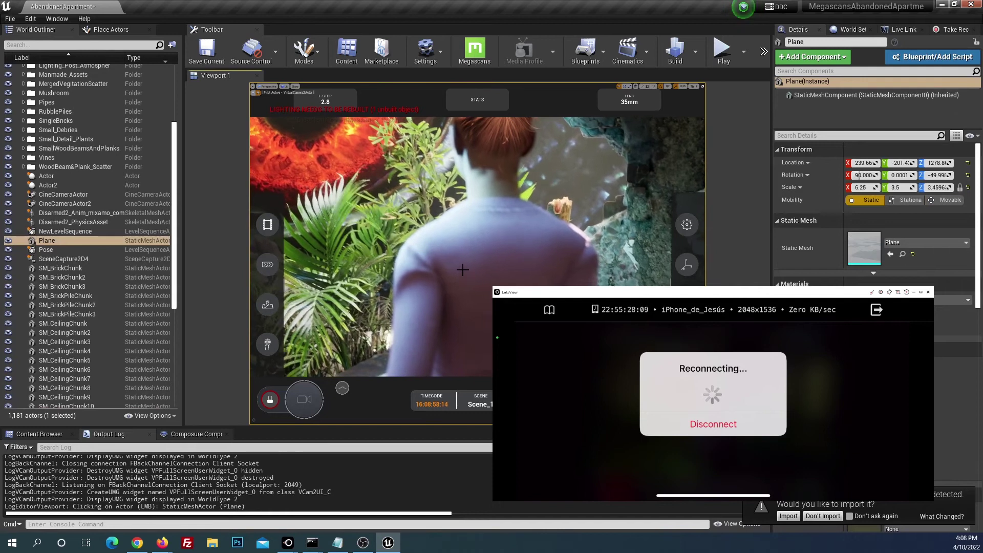
pyautogui.click(462, 270)
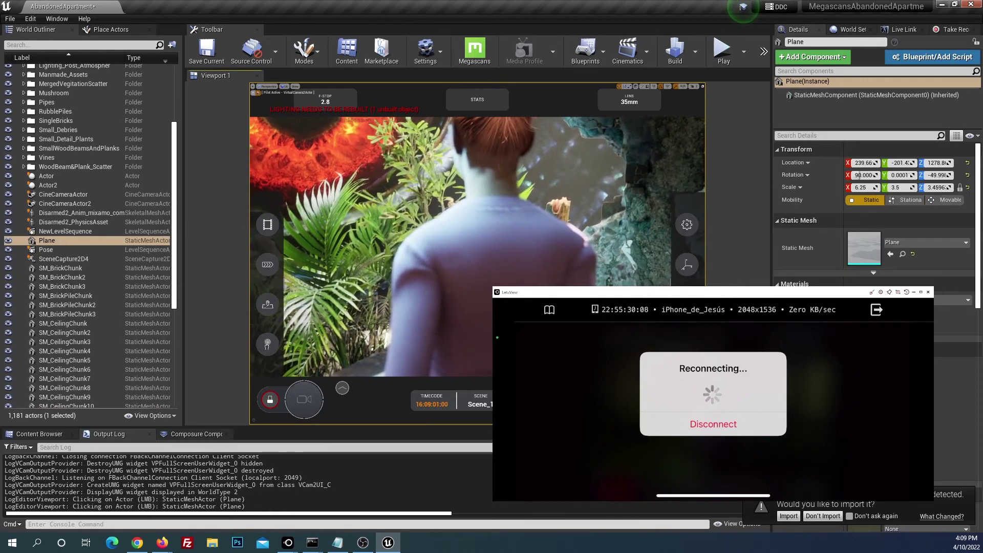
pyautogui.click(462, 272)
pyautogui.click(302, 333)
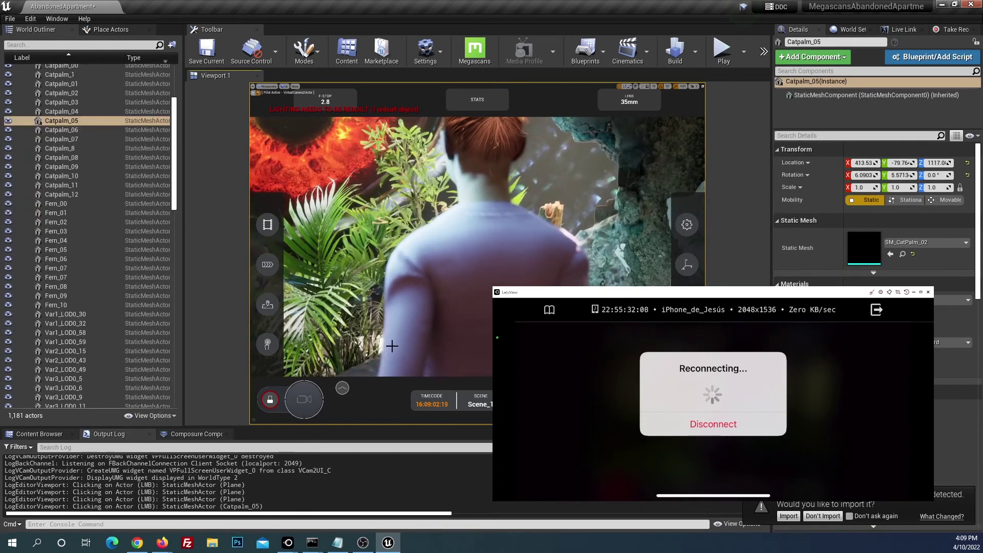
pyautogui.click(329, 356)
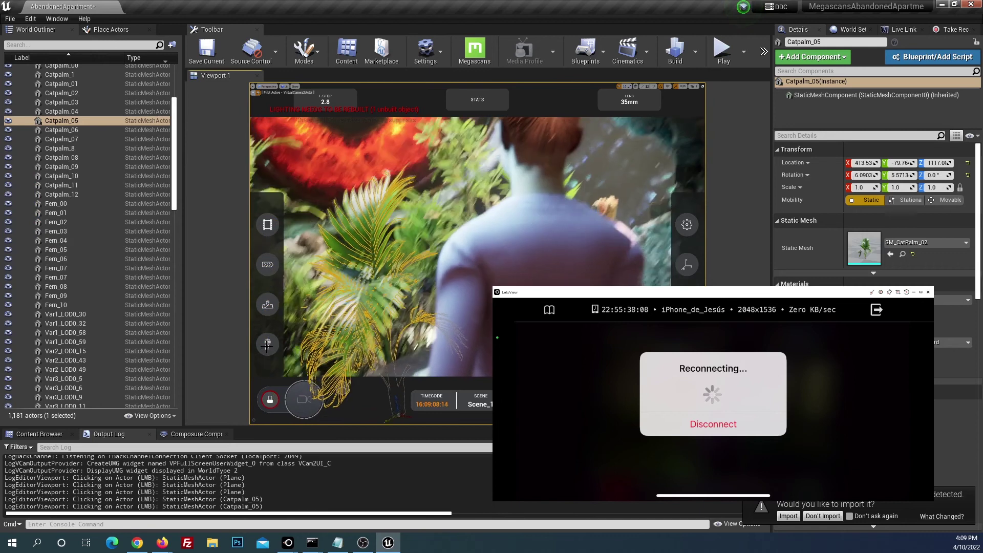
# Enable the VCam move tool and Auto Focus, focusing on the Var3_LOD0_32 acacia plant.
pyautogui.click(266, 344)
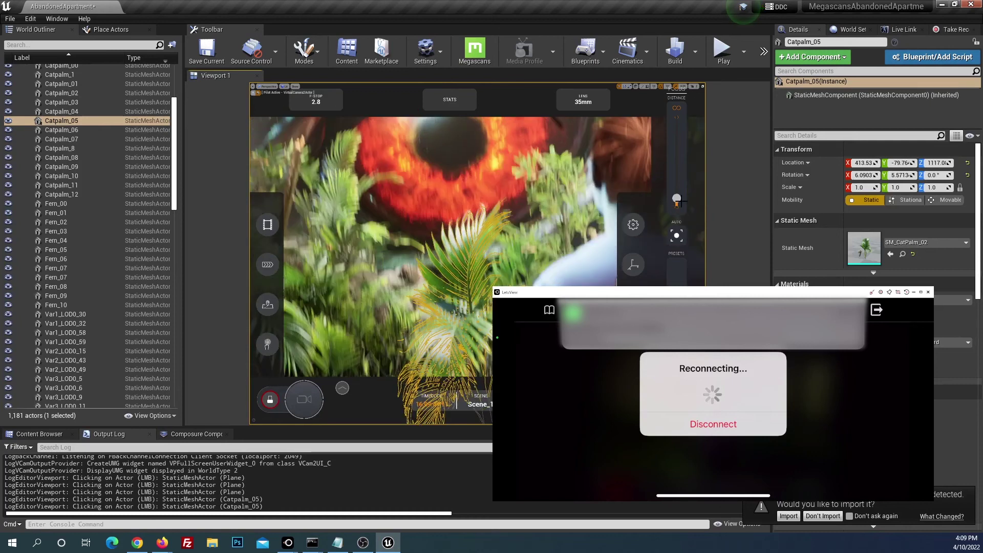
pyautogui.click(677, 234)
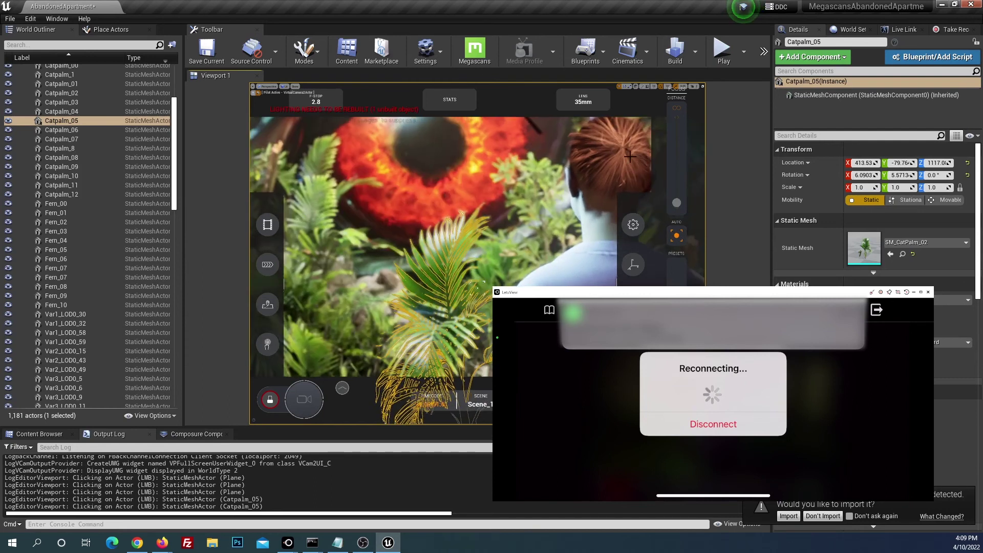
pyautogui.click(630, 156)
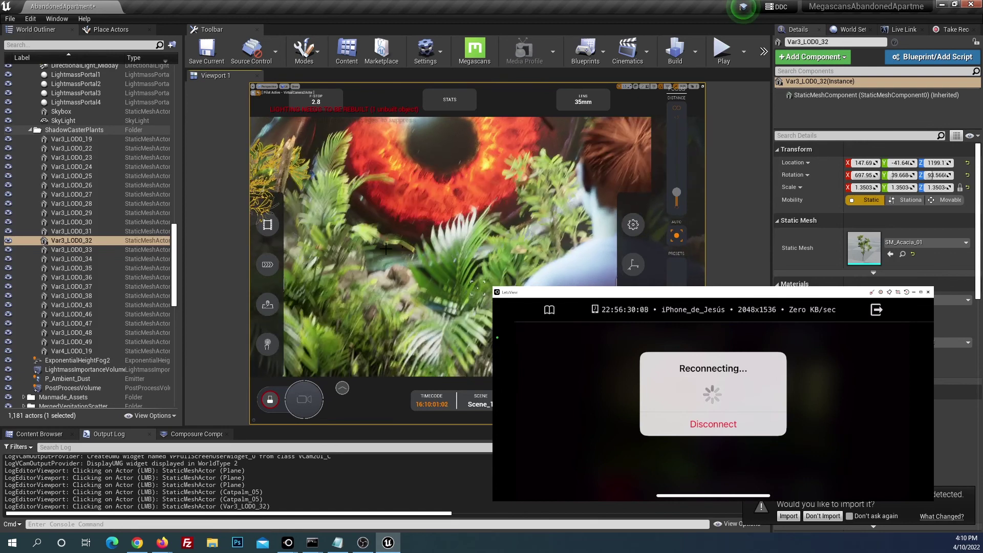
pyautogui.click(268, 305)
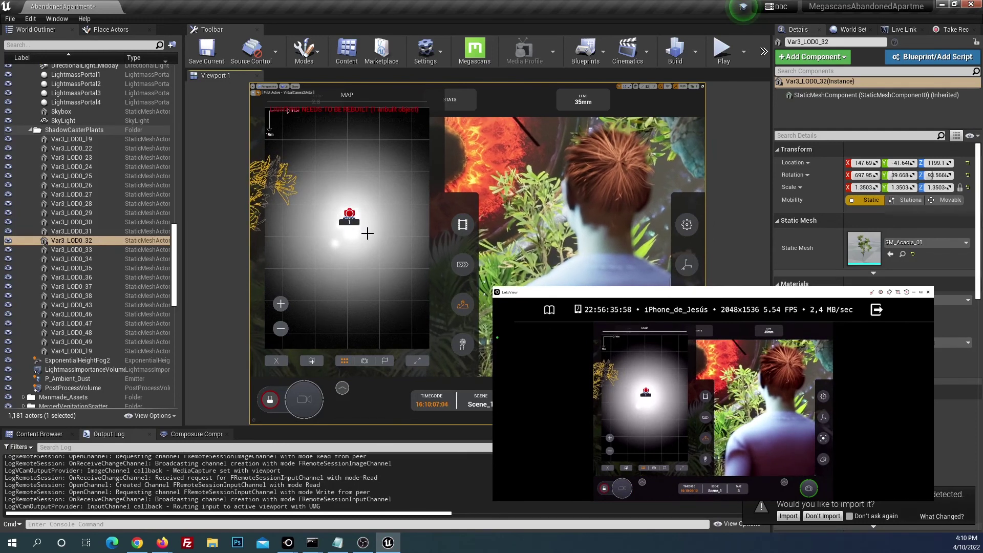
pyautogui.click(502, 248)
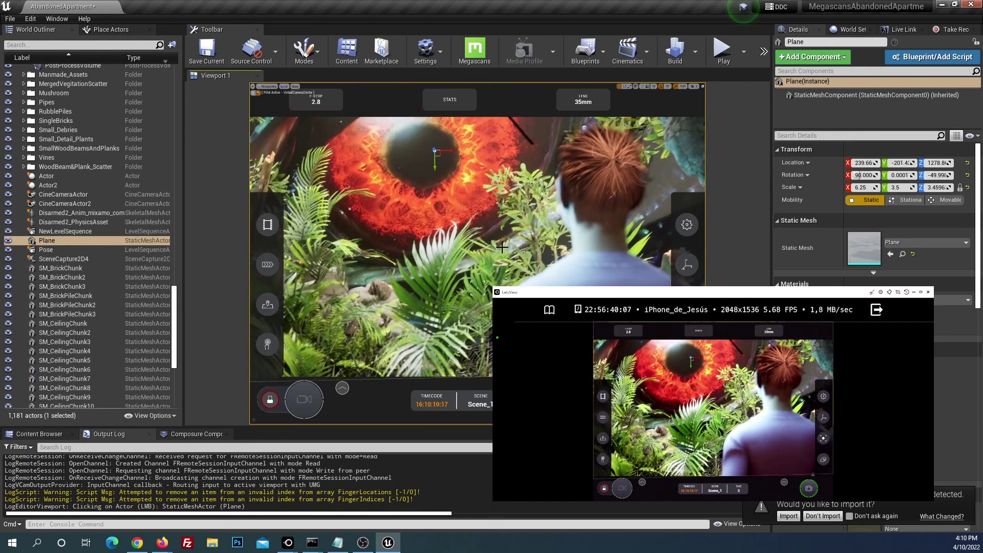